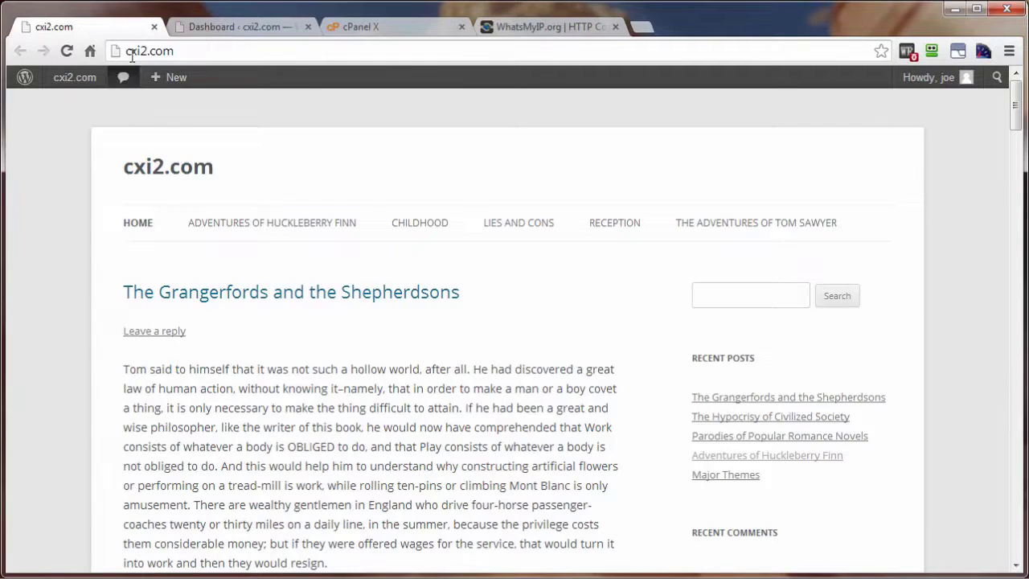
Step: Copy the cxi2.com site address from the browser's address field
{"action": "left_click", "coordinate": [134, 53]}
{"action": "right_click", "coordinate": [135, 58]}
{"action": "left_click", "coordinate": [189, 85]}
{"action": "mouse_move", "coordinate": [195, 97]}
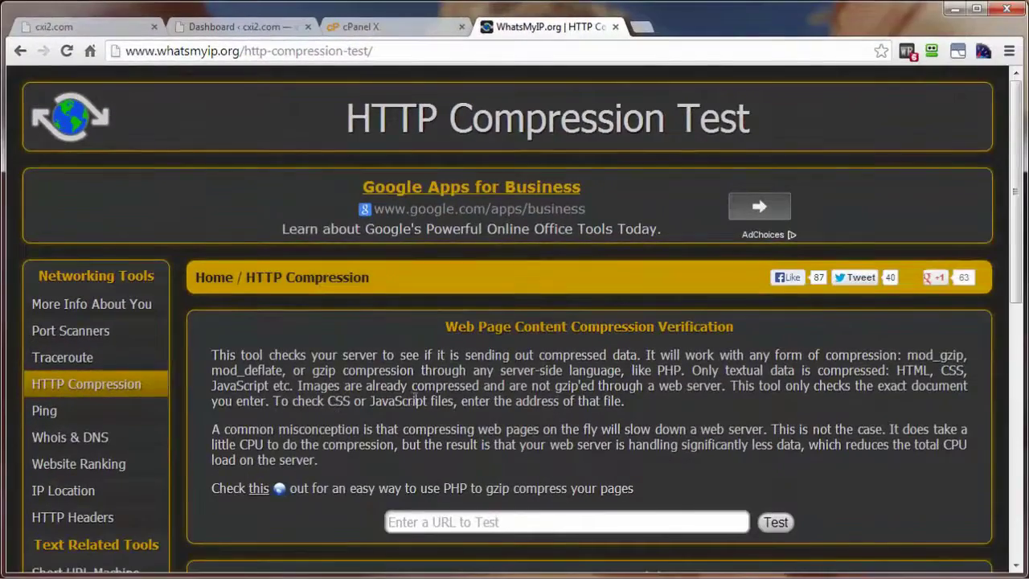
{"action": "scroll", "coordinate": [413, 398], "scroll_direction": "down", "scroll_amount": 1}
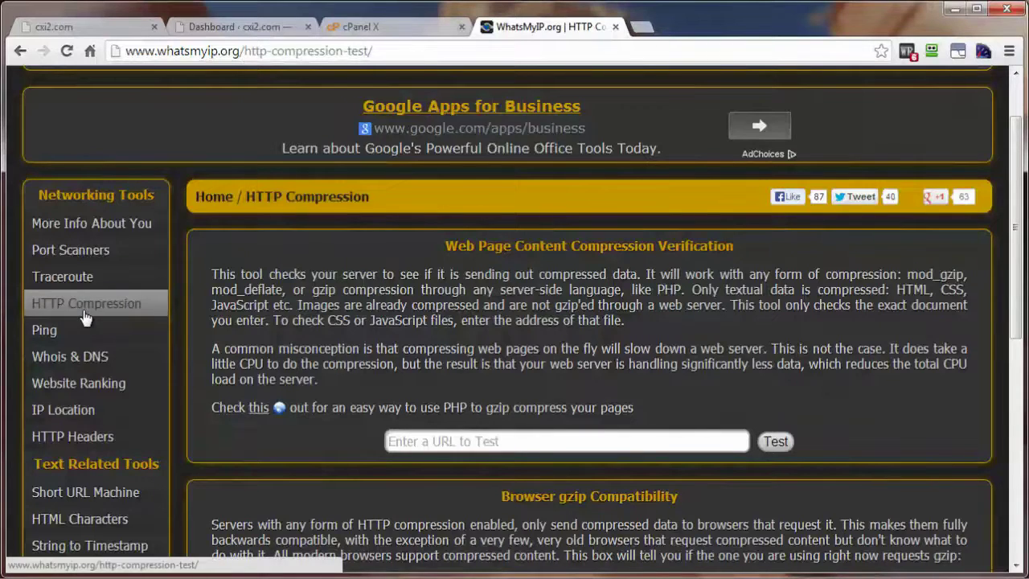
{"action": "right_click", "coordinate": [448, 441]}
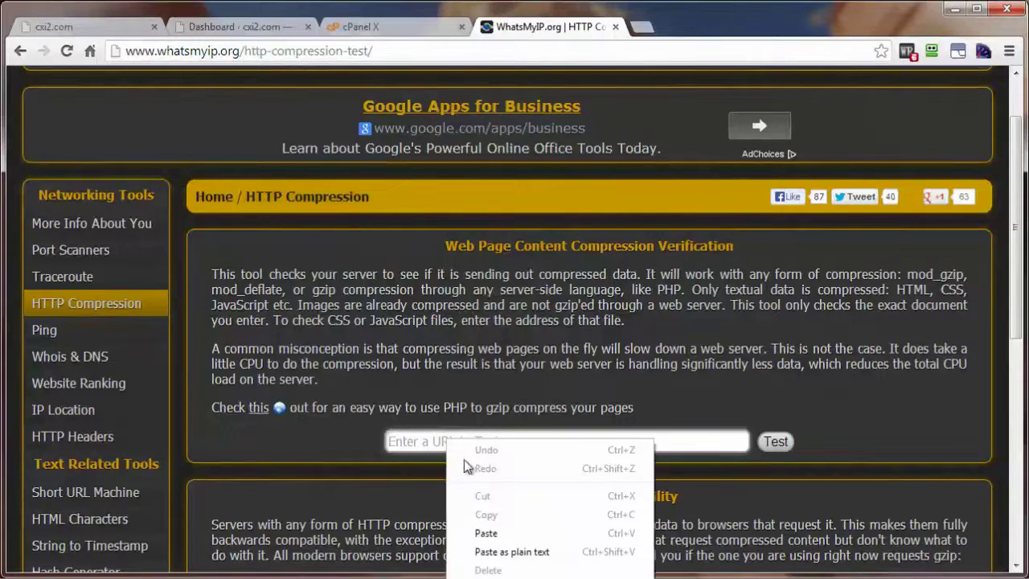
{"action": "left_click", "coordinate": [486, 533]}
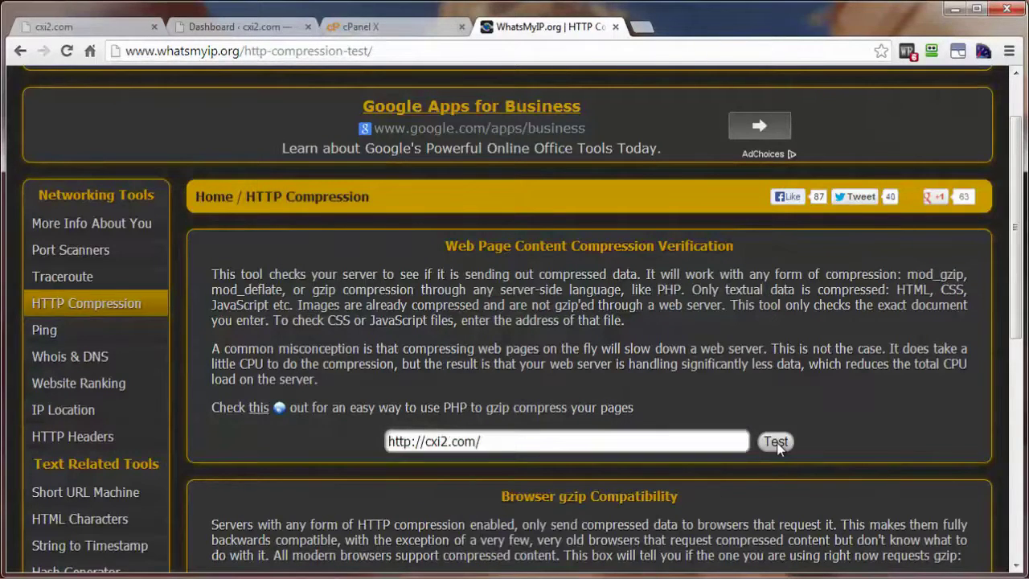
{"action": "left_click", "coordinate": [776, 443]}
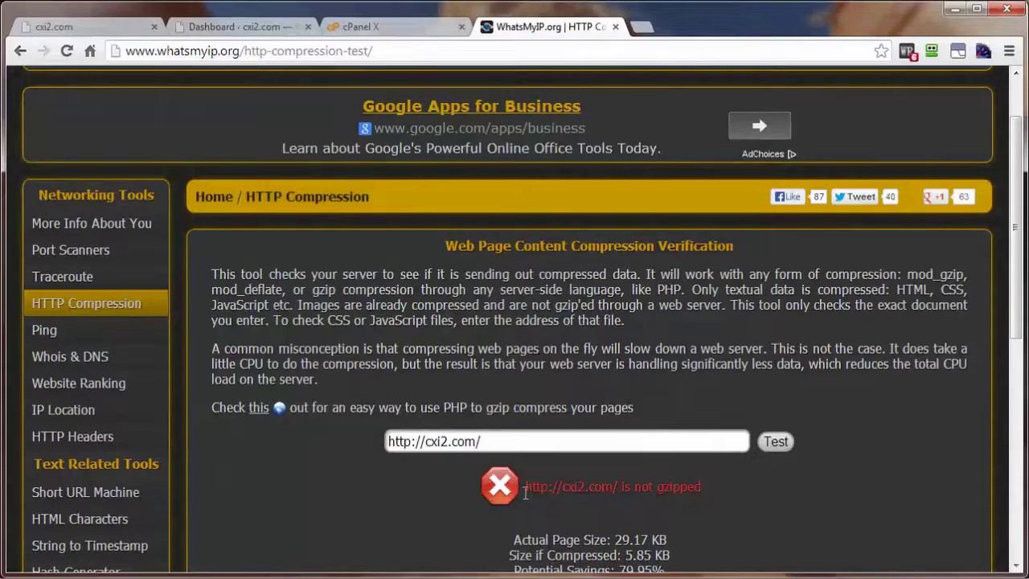
{"action": "scroll", "coordinate": [782, 495], "scroll_direction": "down", "scroll_amount": 1}
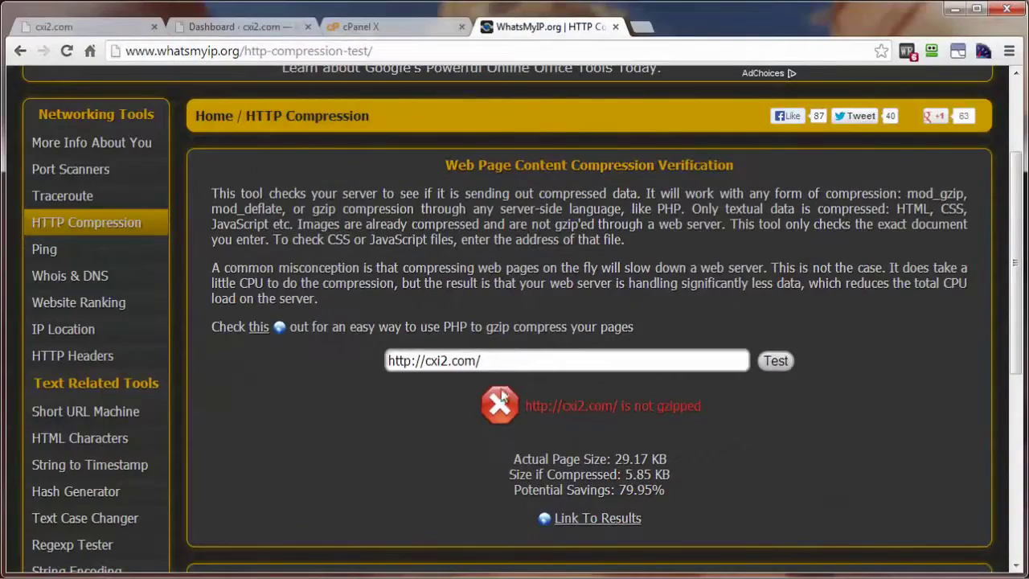
Step: Clear the tested URL and reset the HTTP compression test
{"action": "left_click_drag", "start_coordinate": [487, 361], "coordinate": [311, 352]}
{"action": "key", "text": "BackSpace"}
{"action": "key", "text": "Return"}
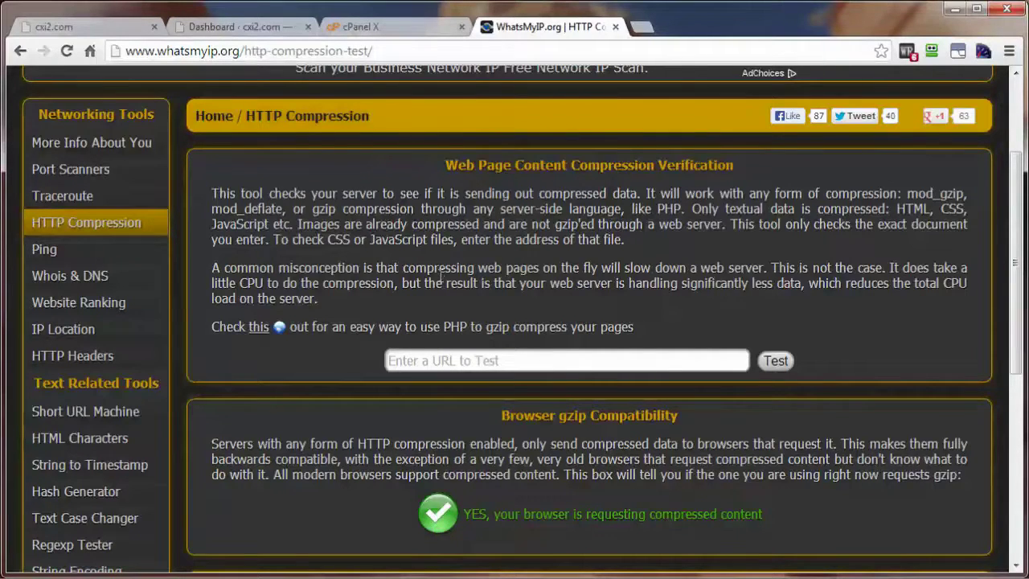
Step: In cPanel's Optimize Website settings, choose Compress all content, update the settings and return to the options
{"action": "left_click", "coordinate": [406, 27]}
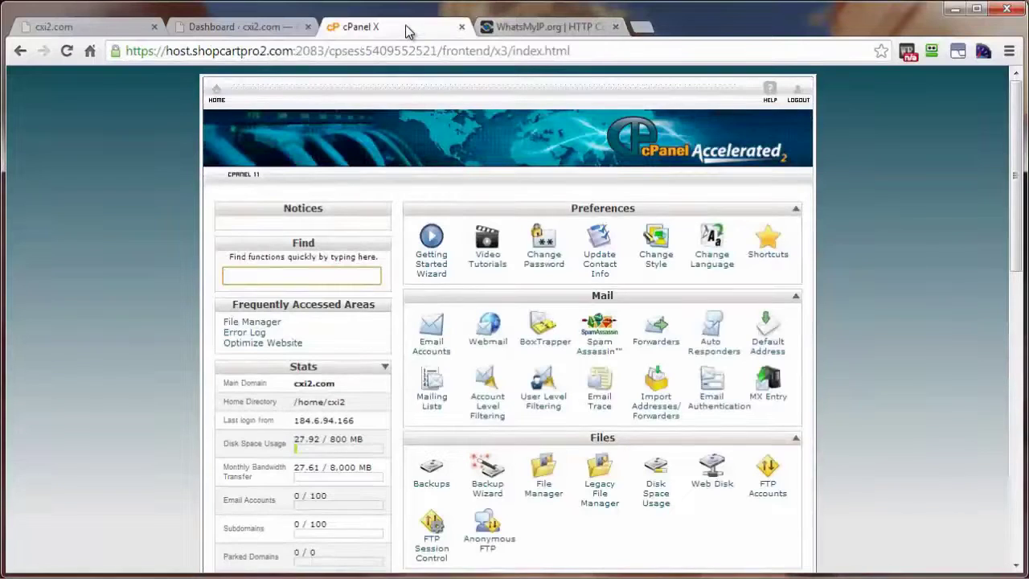
{"action": "scroll", "coordinate": [879, 333], "scroll_direction": "down", "scroll_amount": 6}
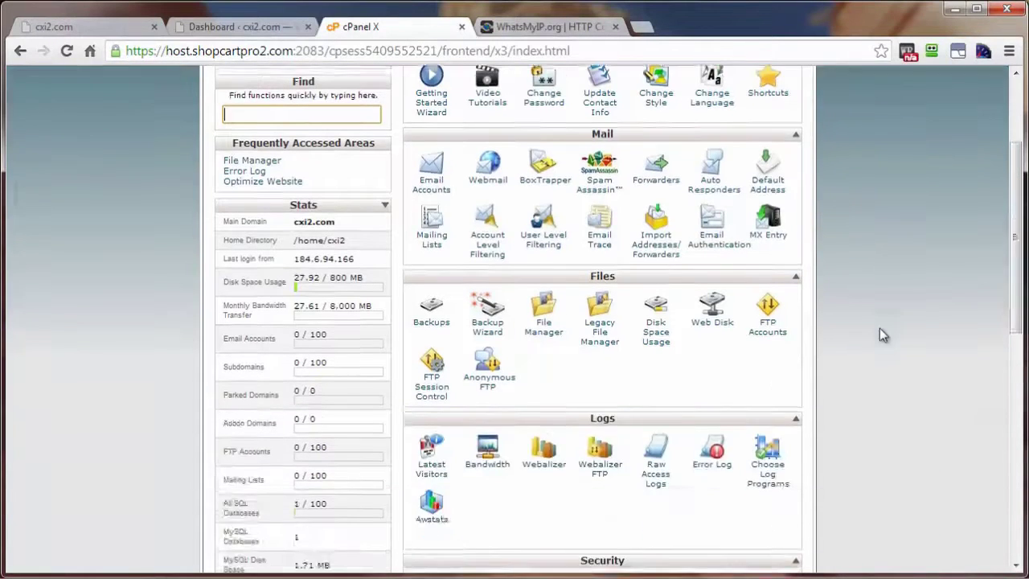
{"action": "scroll", "coordinate": [879, 329], "scroll_direction": "down", "scroll_amount": 1}
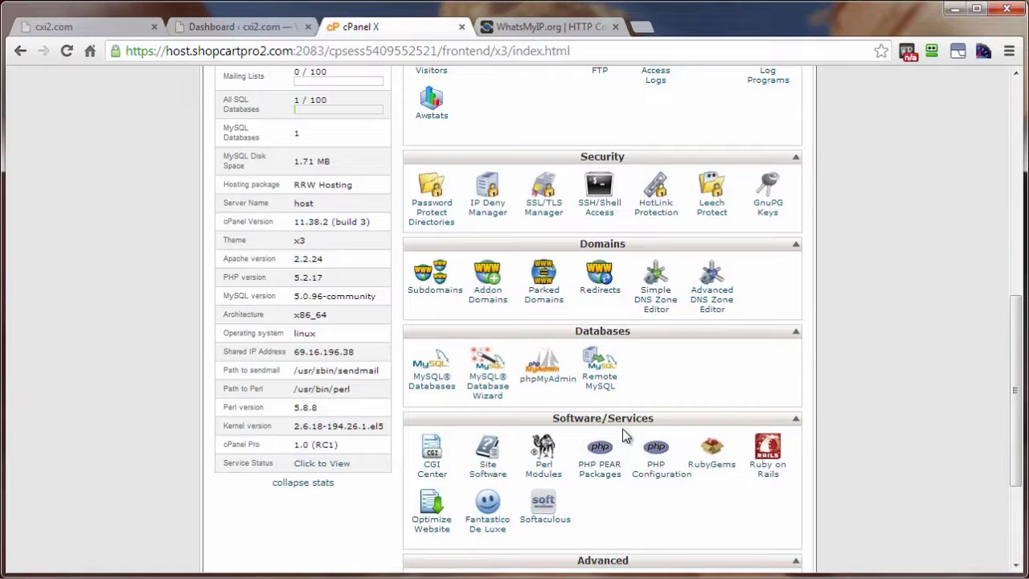
{"action": "left_click", "coordinate": [432, 523]}
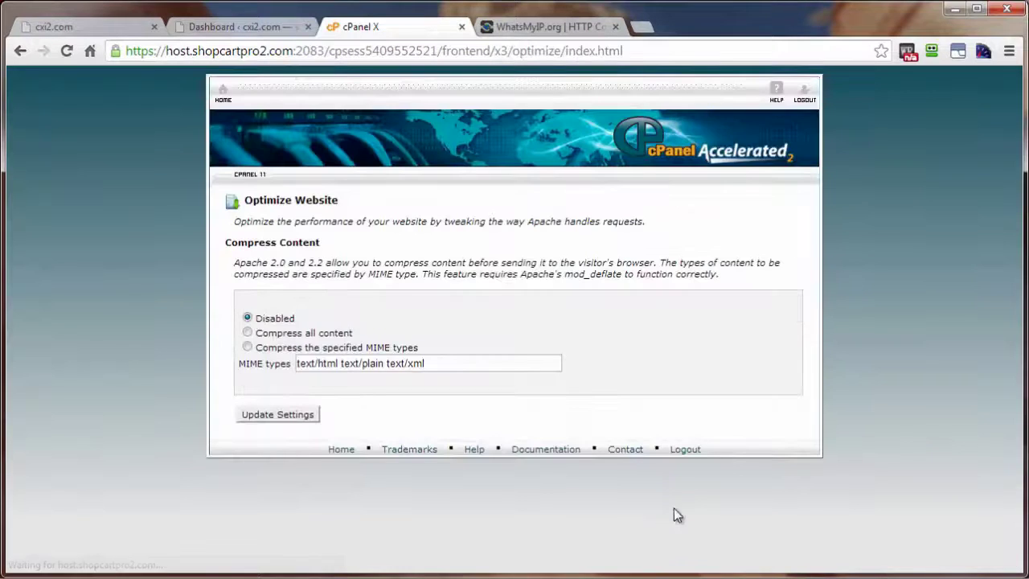
{"action": "left_click", "coordinate": [247, 332]}
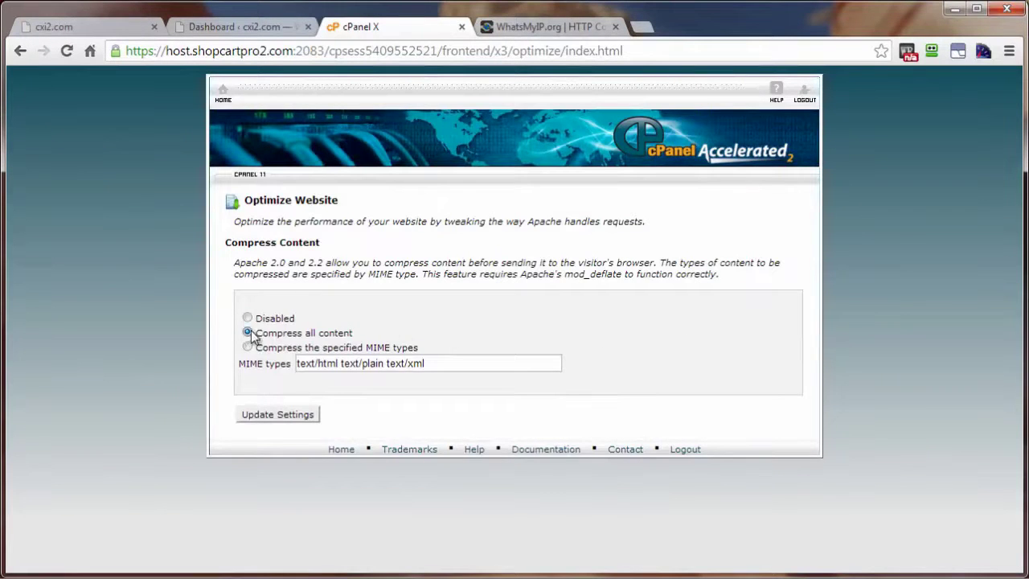
{"action": "left_click", "coordinate": [274, 415]}
{"action": "left_click", "coordinate": [529, 278]}
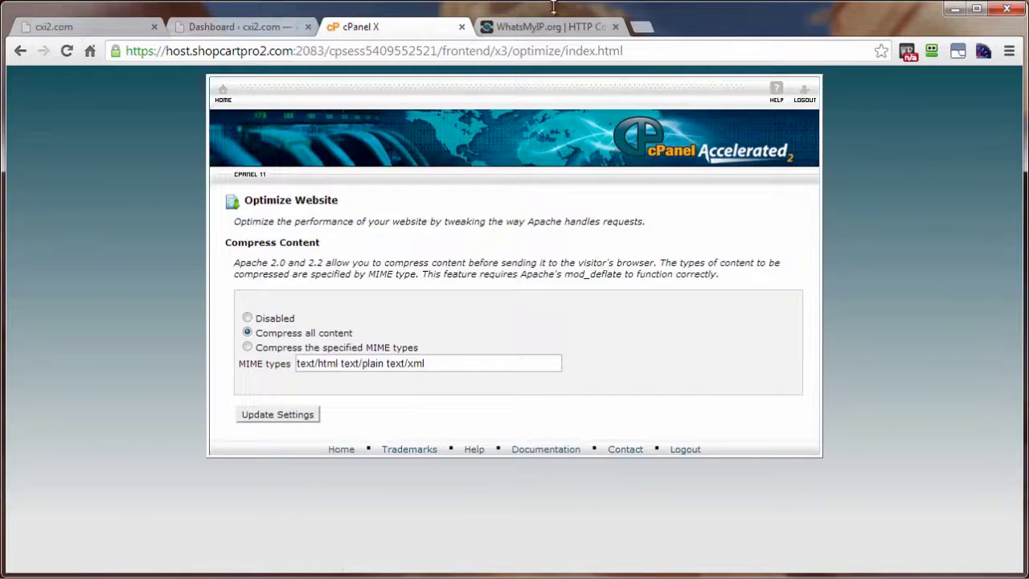
{"action": "left_click", "coordinate": [535, 28]}
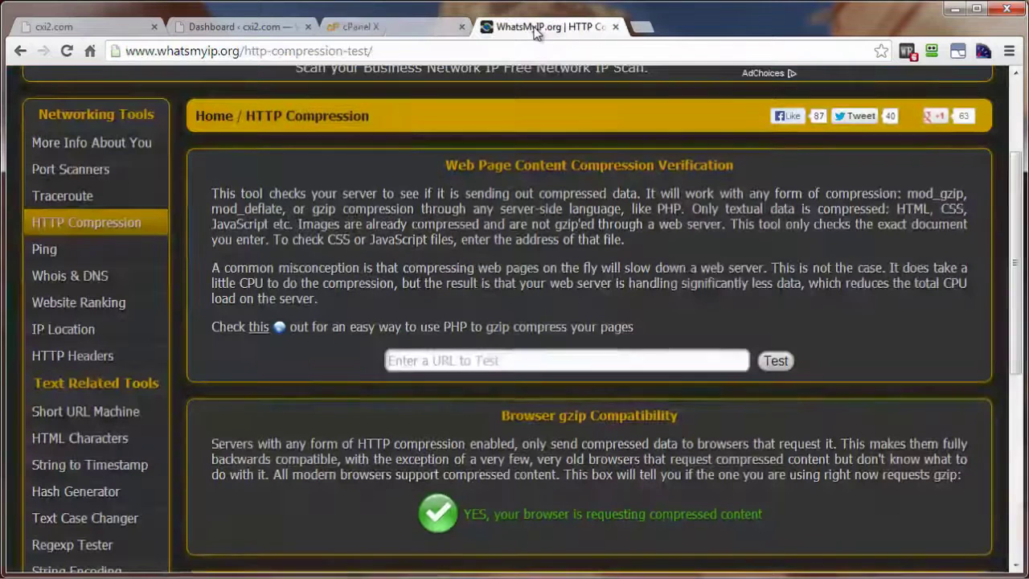
{"action": "left_click", "coordinate": [436, 359]}
{"action": "key", "text": "ctrl+v"}
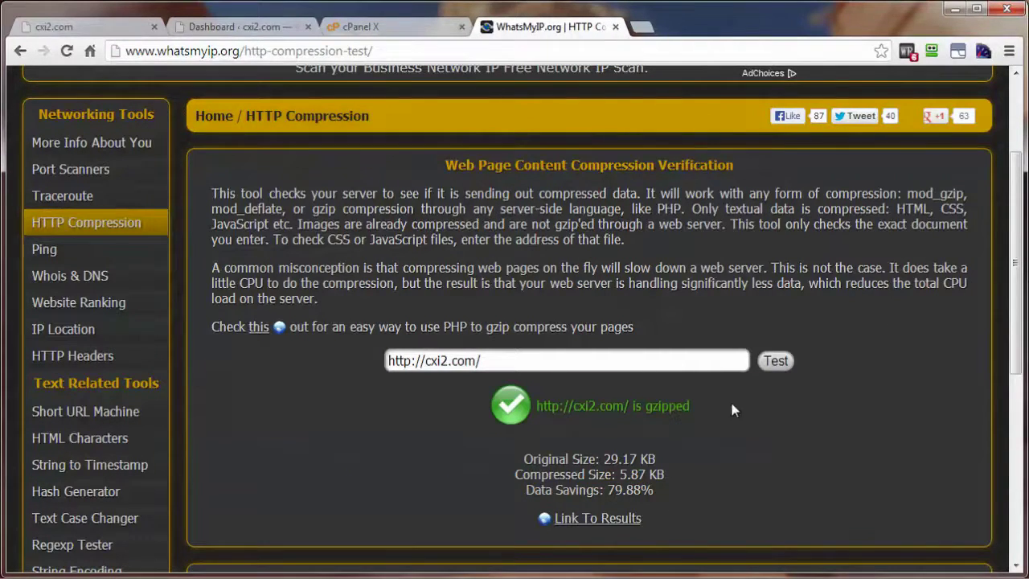
{"action": "left_click_drag", "start_coordinate": [488, 361], "coordinate": [285, 380]}
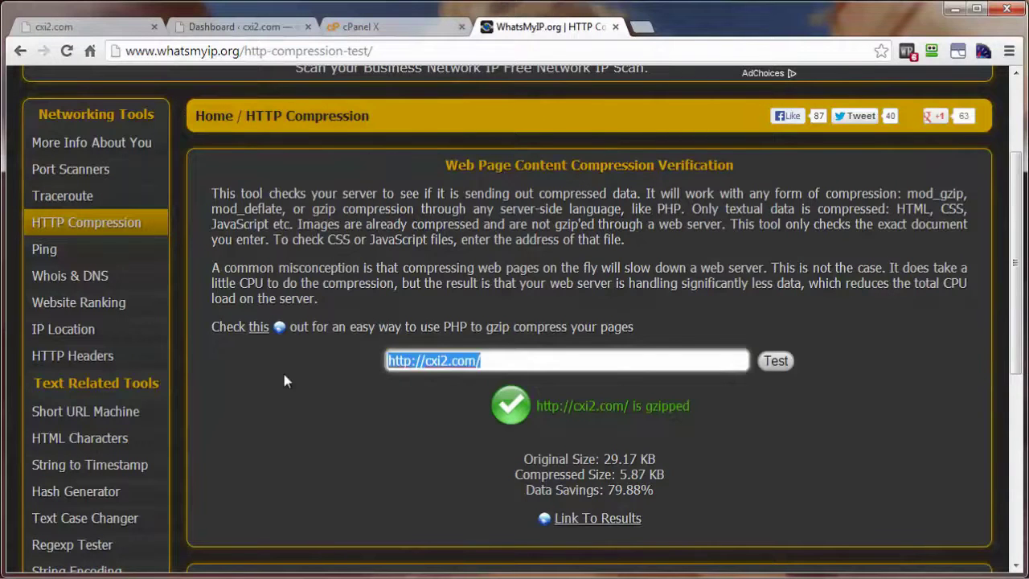
{"action": "key", "text": "BackSpace"}
{"action": "key", "text": "F5"}
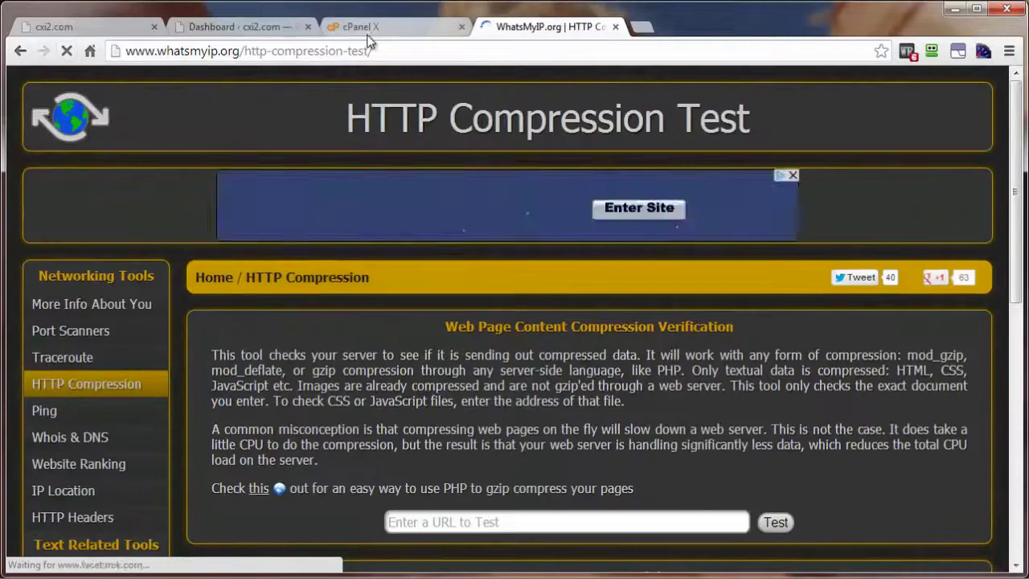
Step: Set cPanel's content compression to Disabled, update the settings and return to the cPanel home page
{"action": "left_click", "coordinate": [357, 27]}
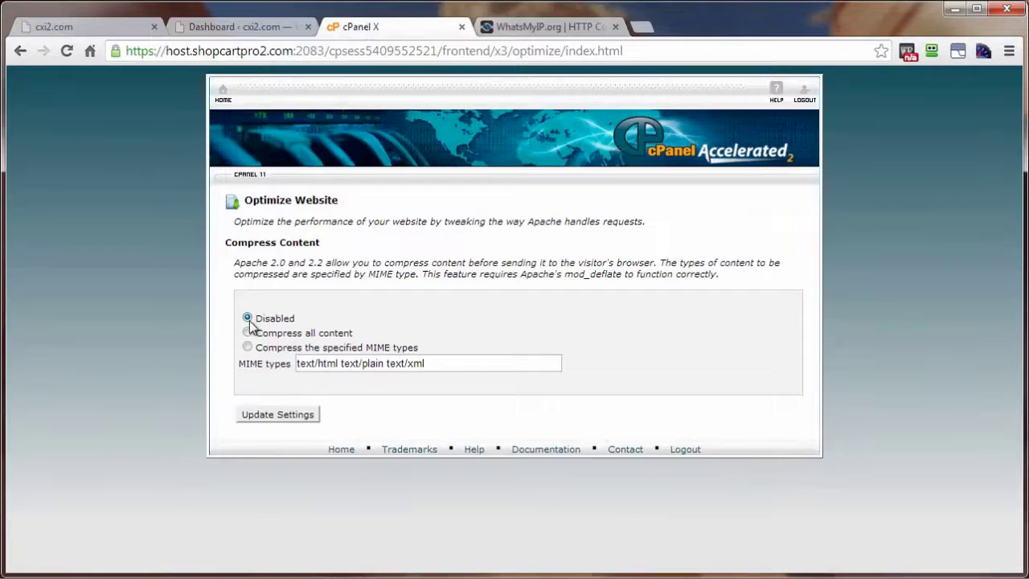
{"action": "left_click", "coordinate": [264, 415]}
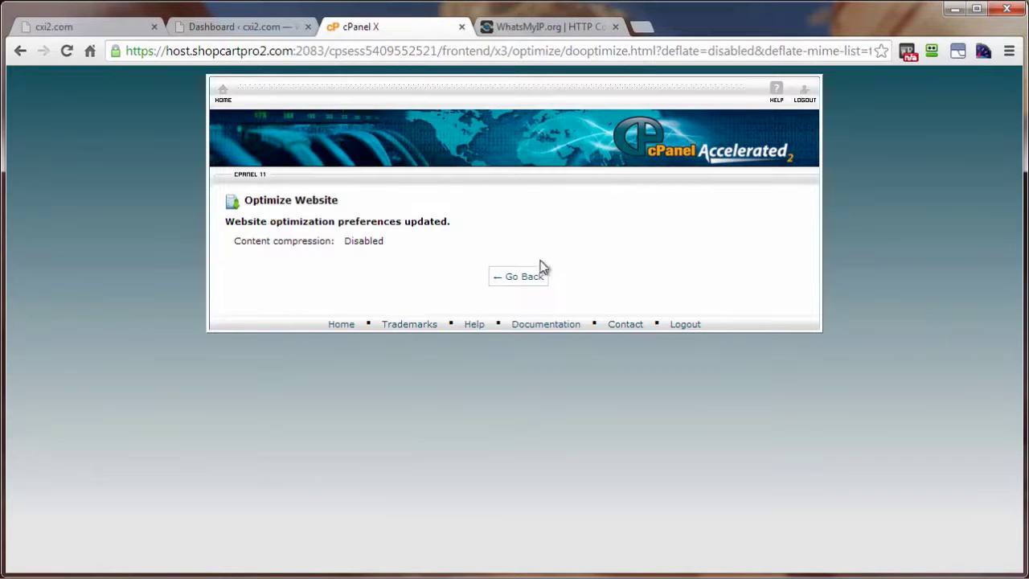
{"action": "left_click", "coordinate": [240, 100]}
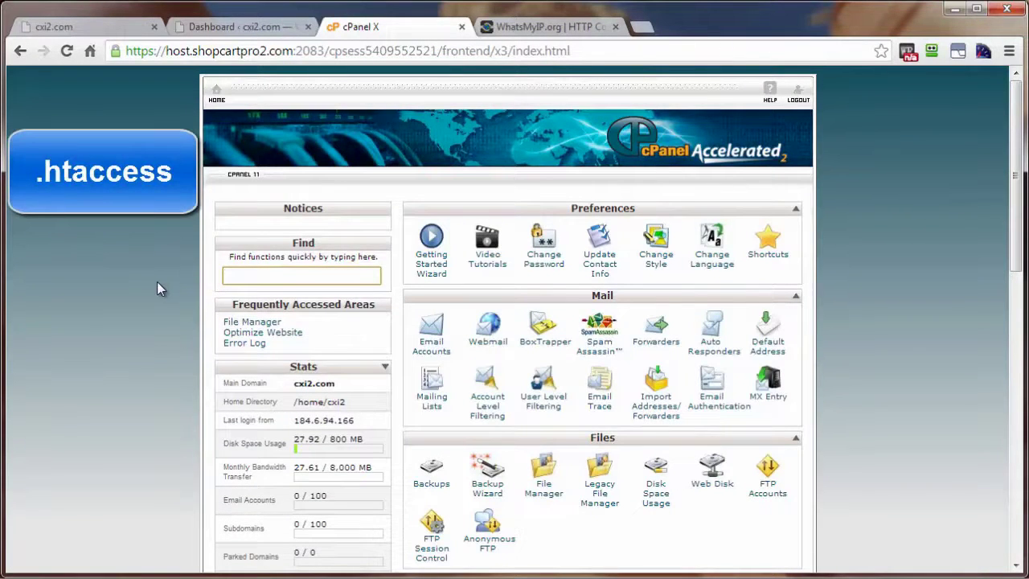
Step: Open public_html's .htaccess in File Manager's code editor and place the cursor on line 13, below the END WordPress comment
{"action": "left_click", "coordinate": [543, 496]}
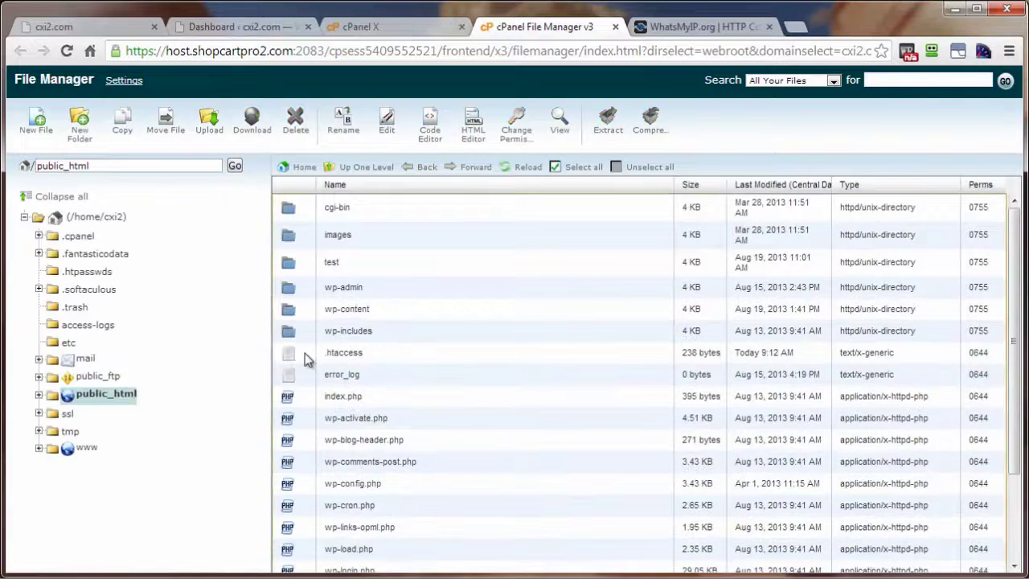
{"action": "right_click", "coordinate": [305, 353]}
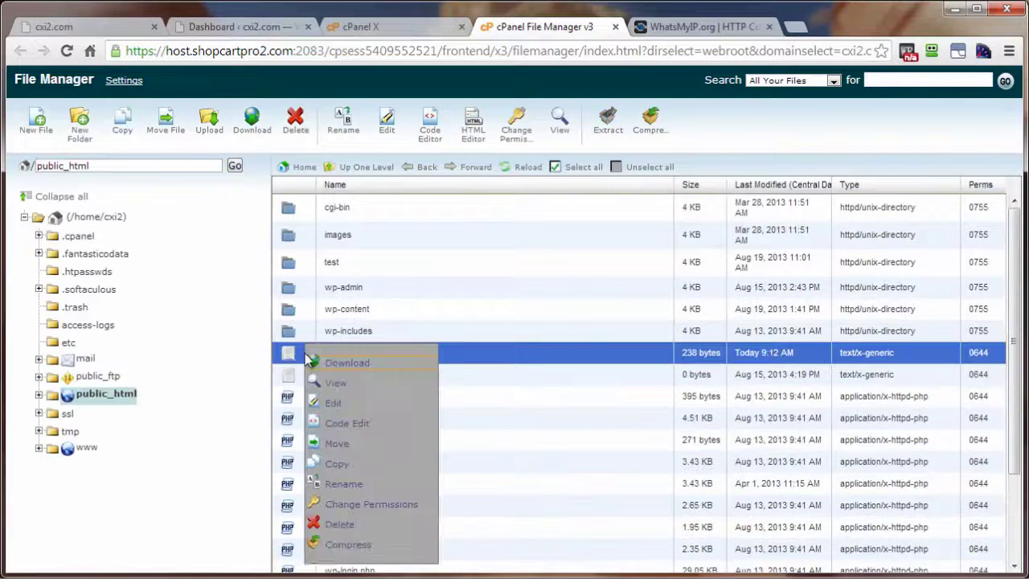
{"action": "left_click", "coordinate": [337, 404]}
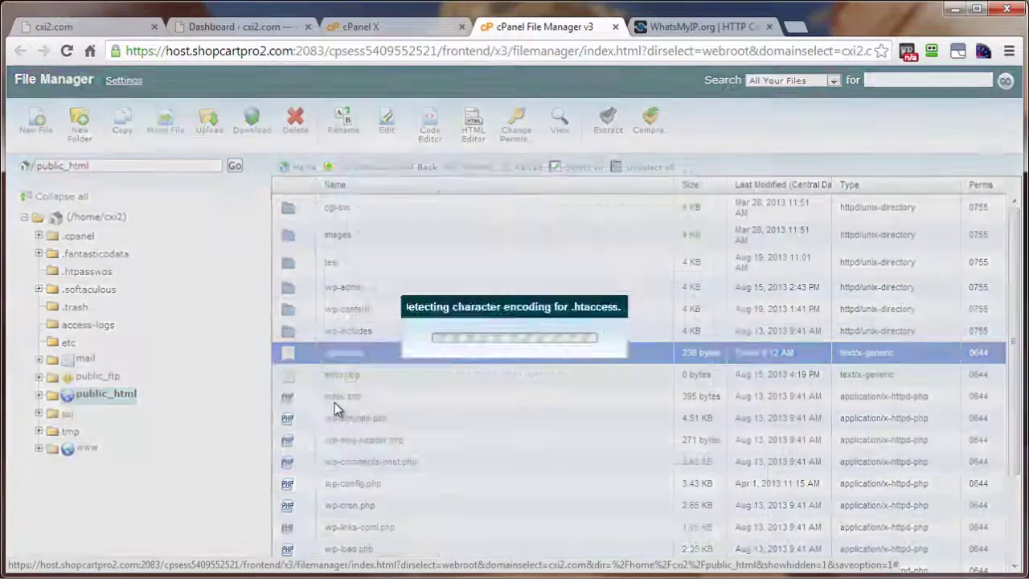
{"action": "left_click", "coordinate": [656, 456]}
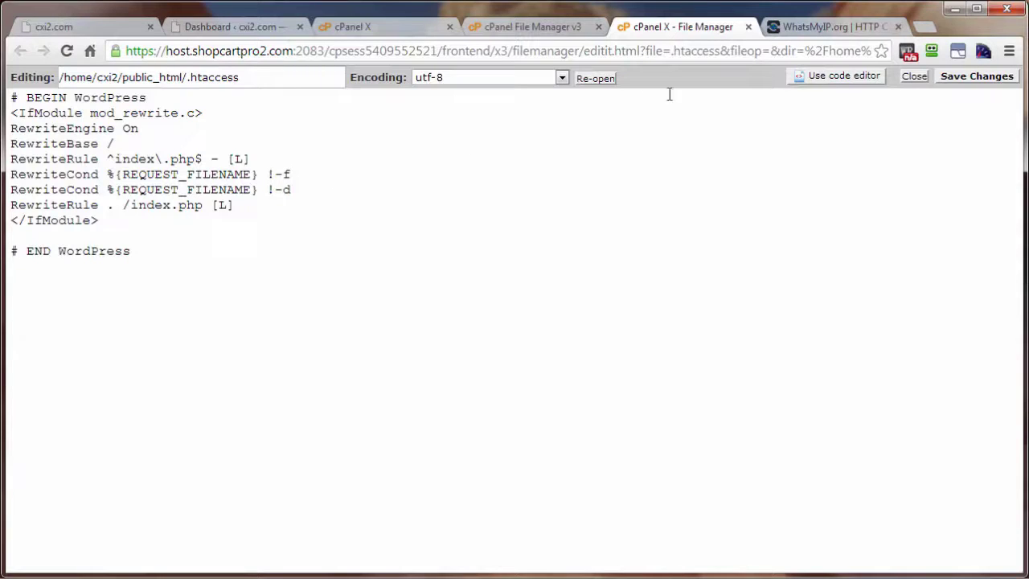
{"action": "left_click", "coordinate": [836, 76]}
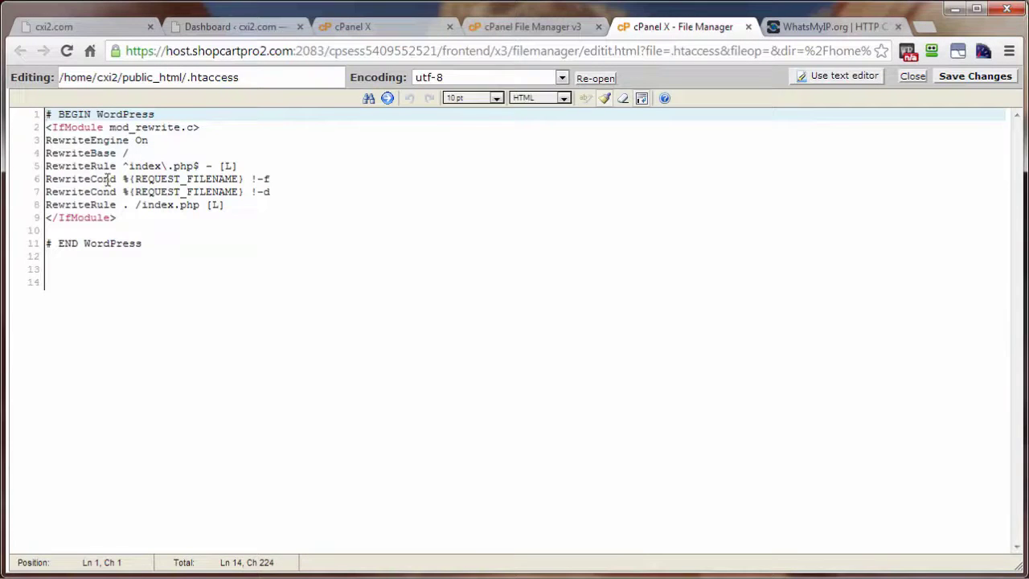
{"action": "left_click", "coordinate": [53, 273]}
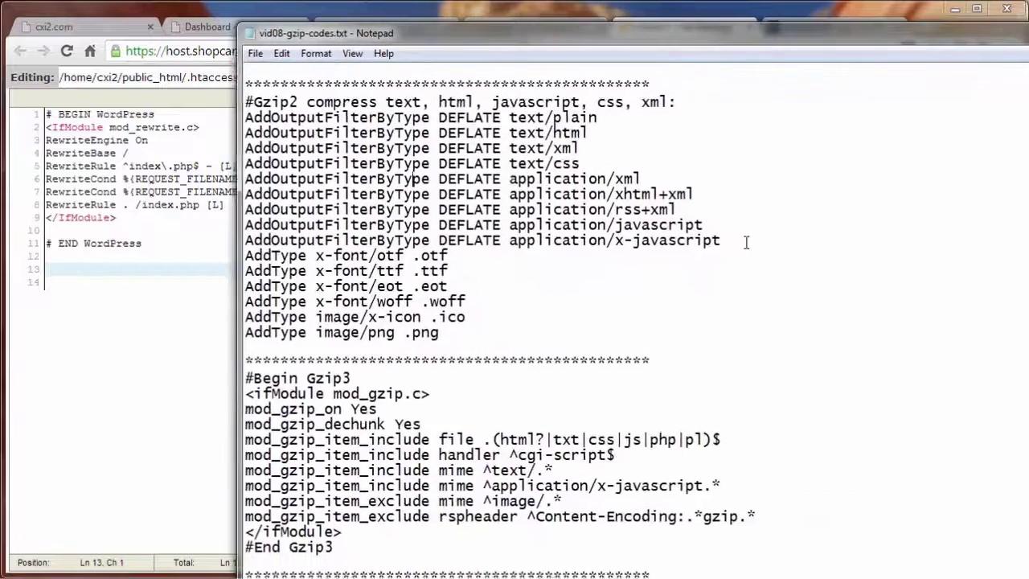
Step: Switch to Notepad and examine the Gzip1, Gzip2 and Gzip3 code blocks in vid08-gzip-codes.txt, comparing the mod_deflate and mod_gzip variants
{"action": "scroll", "coordinate": [753, 251], "scroll_direction": "up", "scroll_amount": 4}
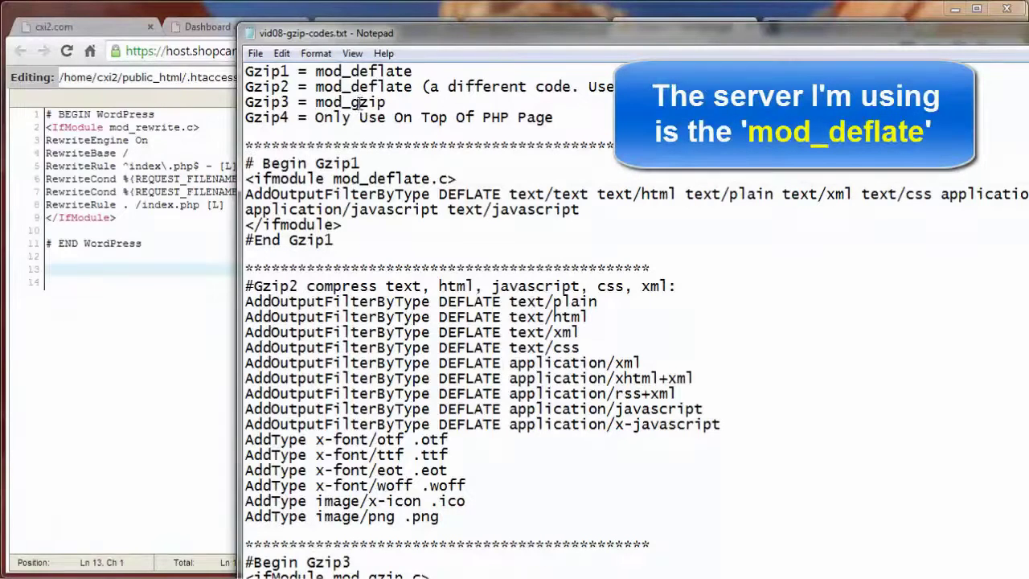
{"action": "left_click_drag", "start_coordinate": [246, 163], "coordinate": [333, 241]}
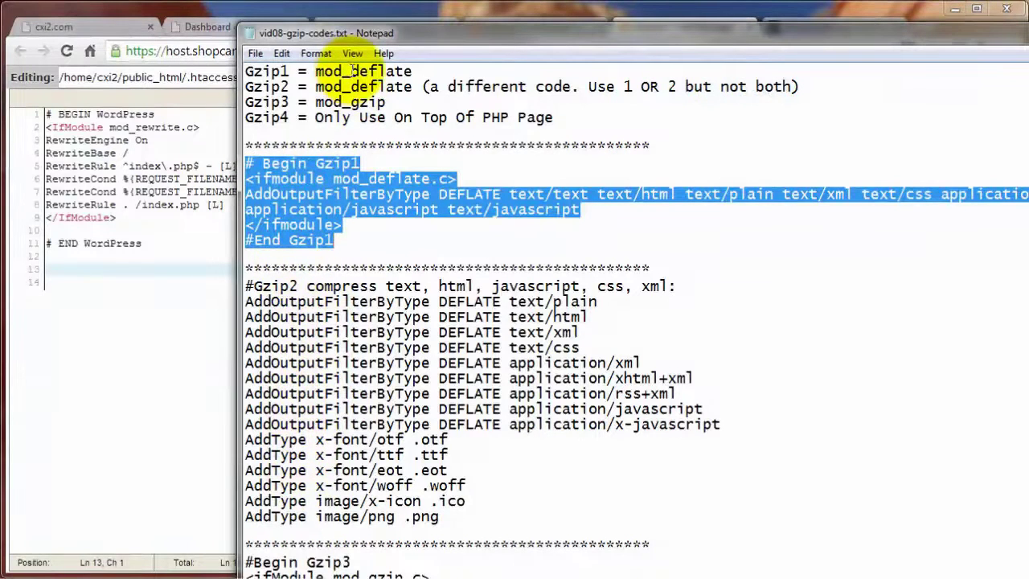
{"action": "left_click", "coordinate": [315, 391]}
{"action": "scroll", "coordinate": [316, 402], "scroll_direction": "down", "scroll_amount": 5}
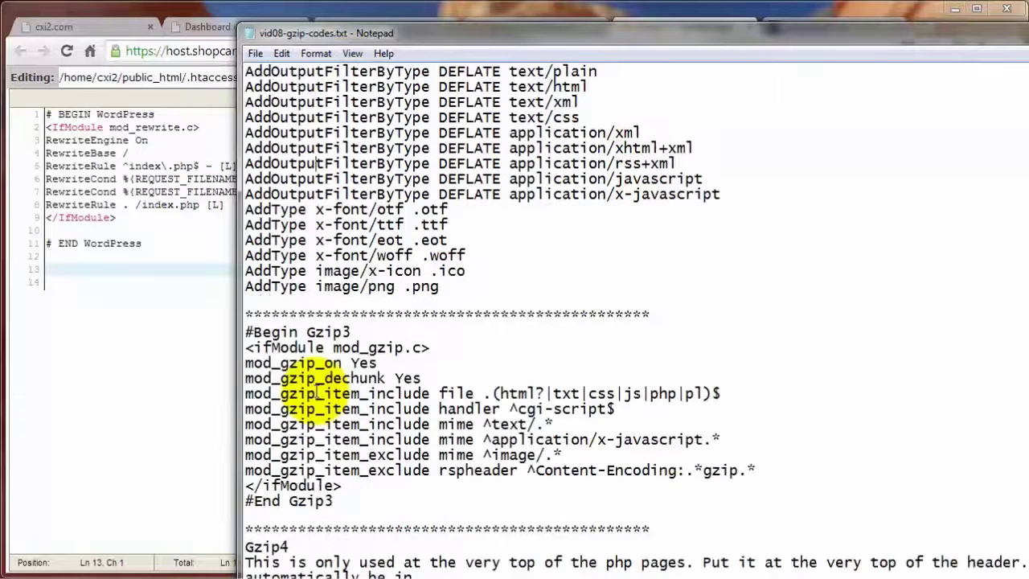
{"action": "left_click_drag", "start_coordinate": [245, 347], "coordinate": [341, 486]}
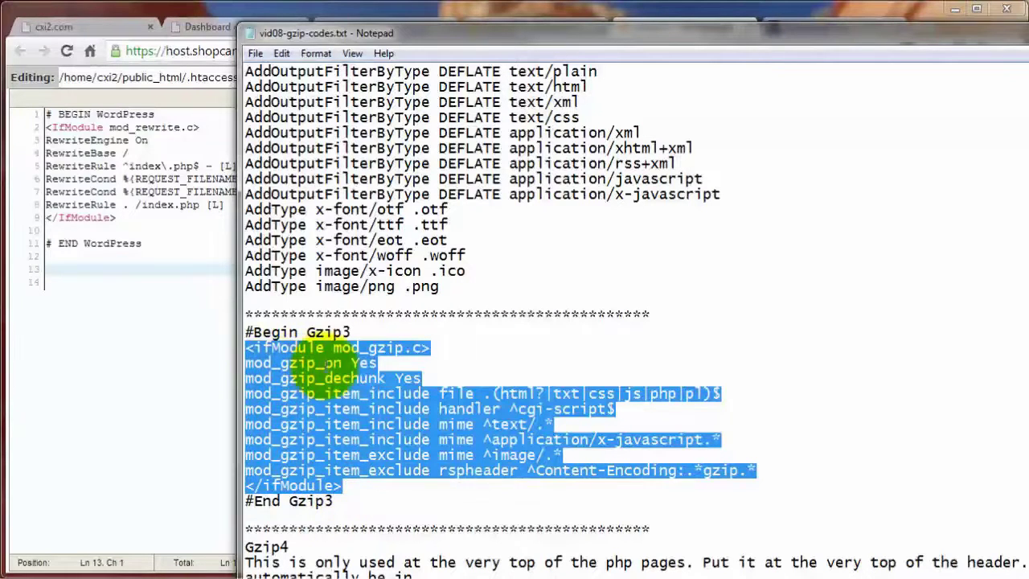
{"action": "scroll", "coordinate": [299, 218], "scroll_direction": "up", "scroll_amount": 4}
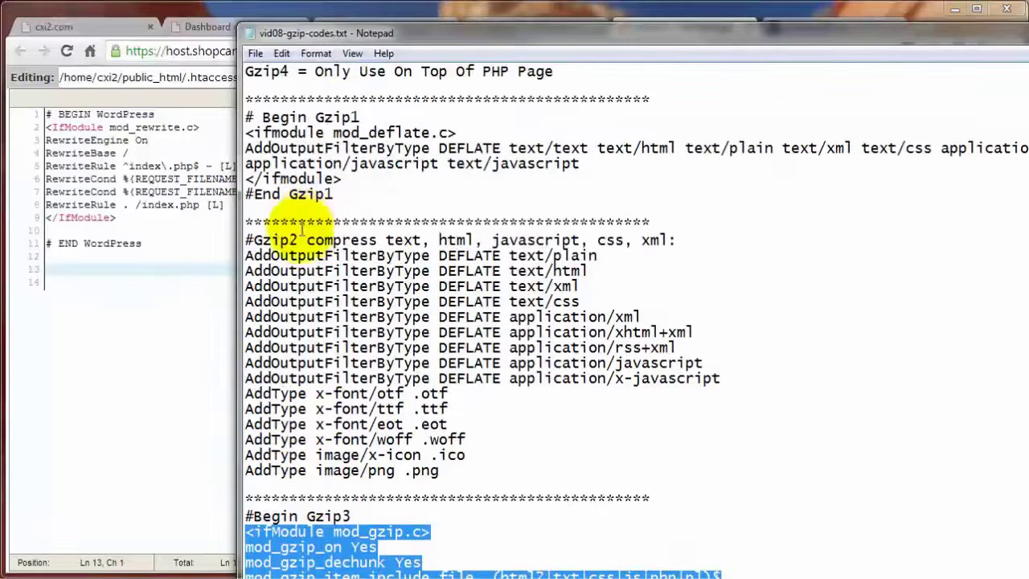
{"action": "left_click", "coordinate": [441, 254]}
{"action": "left_click_drag", "start_coordinate": [448, 301], "coordinate": [437, 317]}
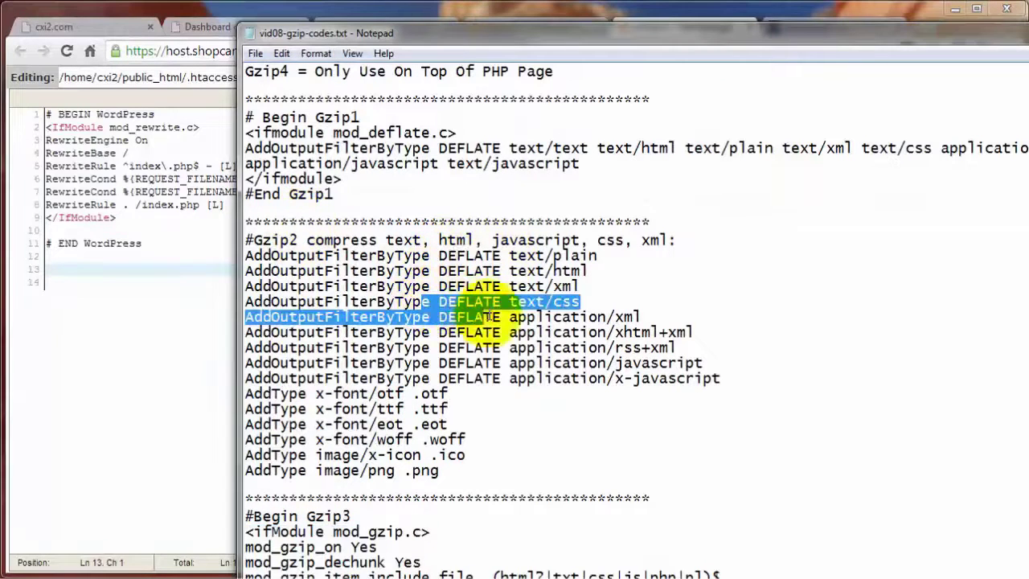
{"action": "left_click_drag", "start_coordinate": [484, 348], "coordinate": [438, 362]}
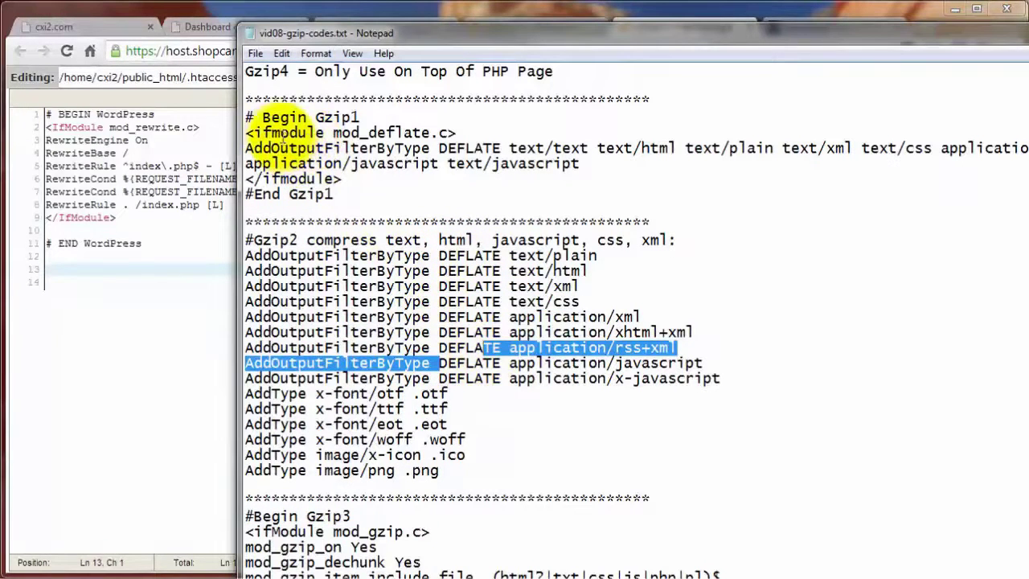
{"action": "left_click", "coordinate": [332, 133]}
{"action": "left_click_drag", "start_coordinate": [333, 132], "coordinate": [430, 132]}
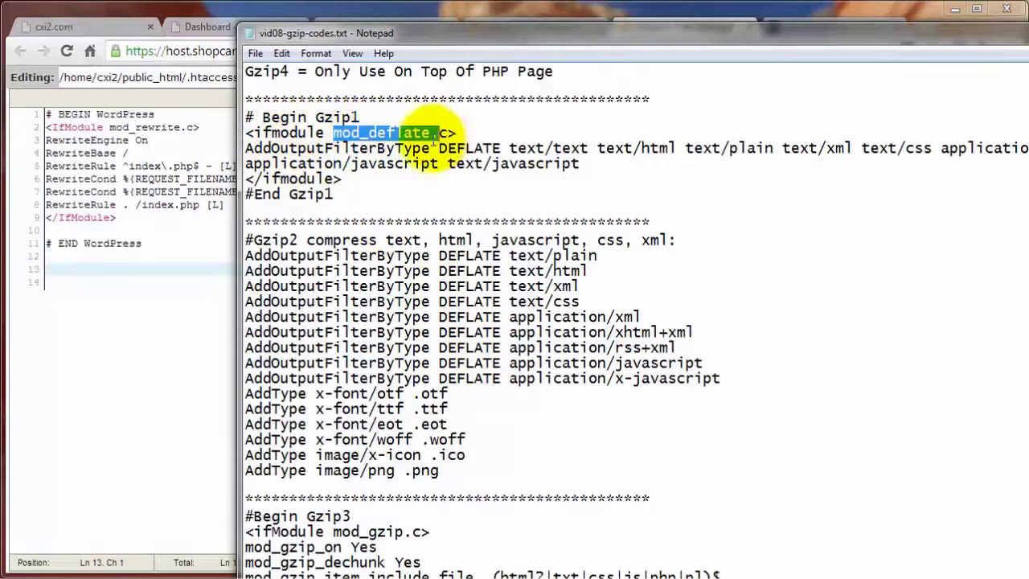
{"action": "left_click", "coordinate": [379, 148]}
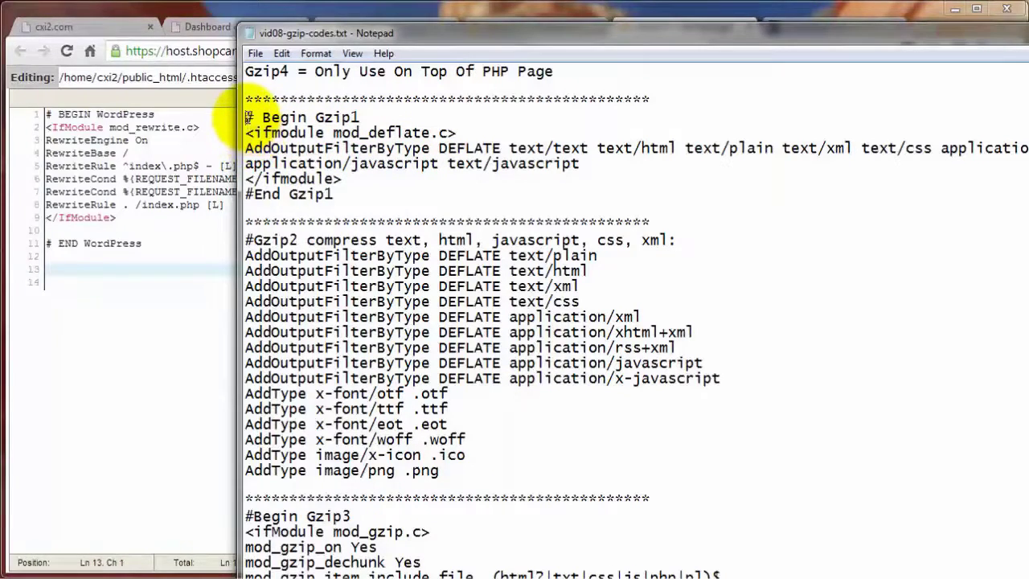
Step: Try to copy the Gzip1 block from the Notepad file into line 13 of .htaccess, and undo the paste
{"action": "left_click_drag", "start_coordinate": [246, 118], "coordinate": [332, 194]}
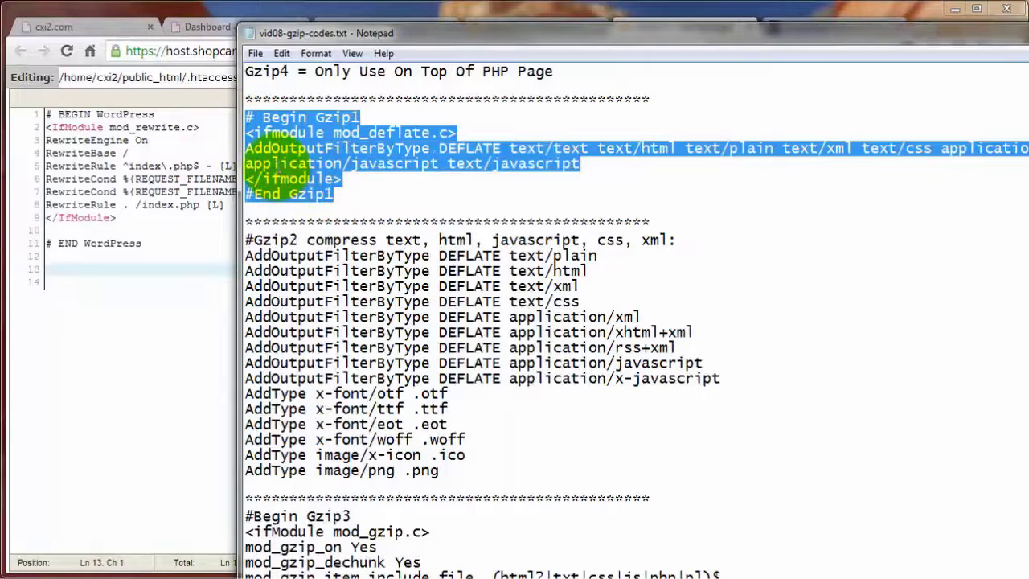
{"action": "right_click", "coordinate": [276, 164]}
{"action": "left_click", "coordinate": [315, 217]}
{"action": "left_click", "coordinate": [66, 271]}
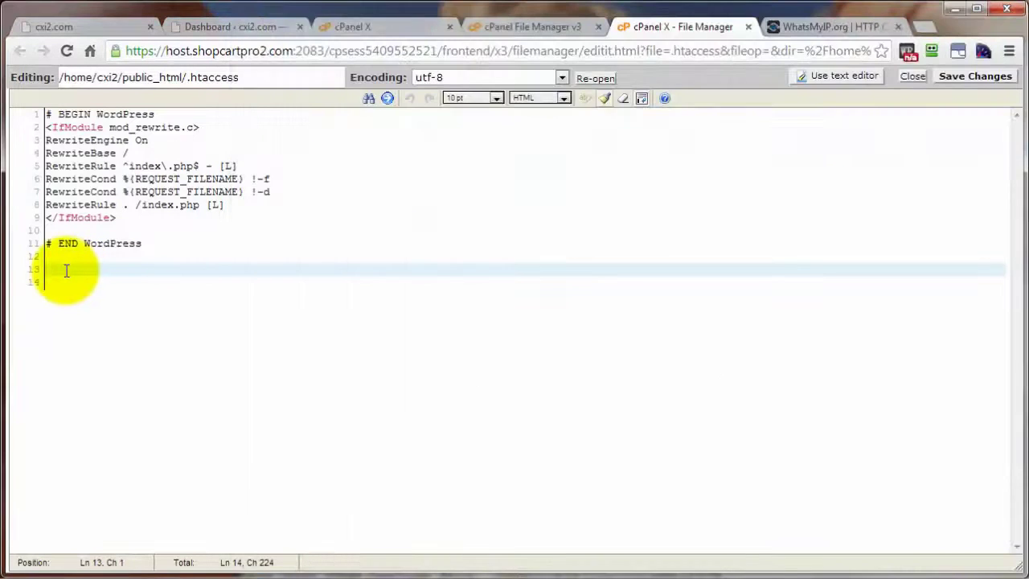
{"action": "right_click", "coordinate": [66, 271]}
{"action": "left_click", "coordinate": [88, 363]}
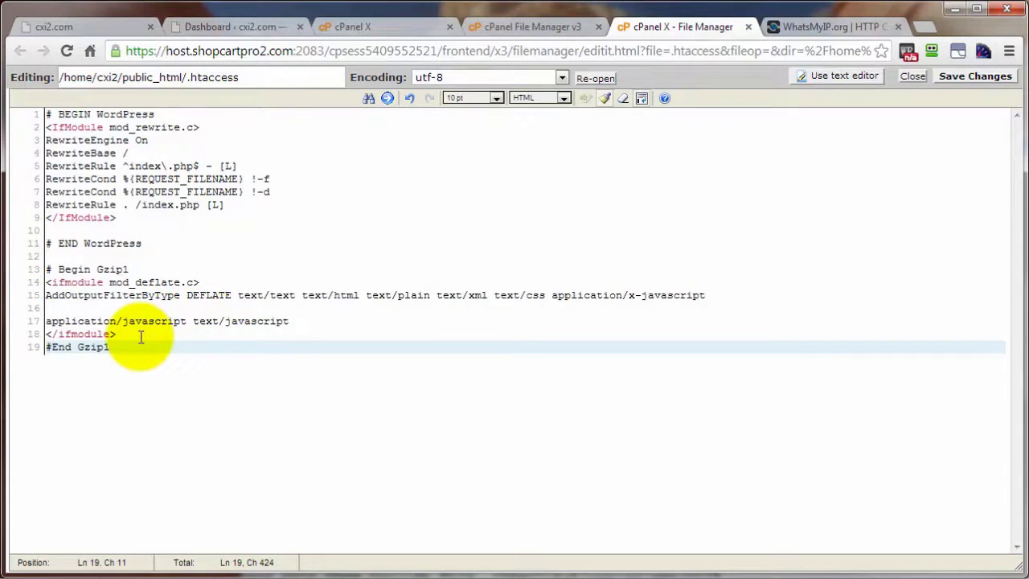
{"action": "key", "text": "ctrl+z"}
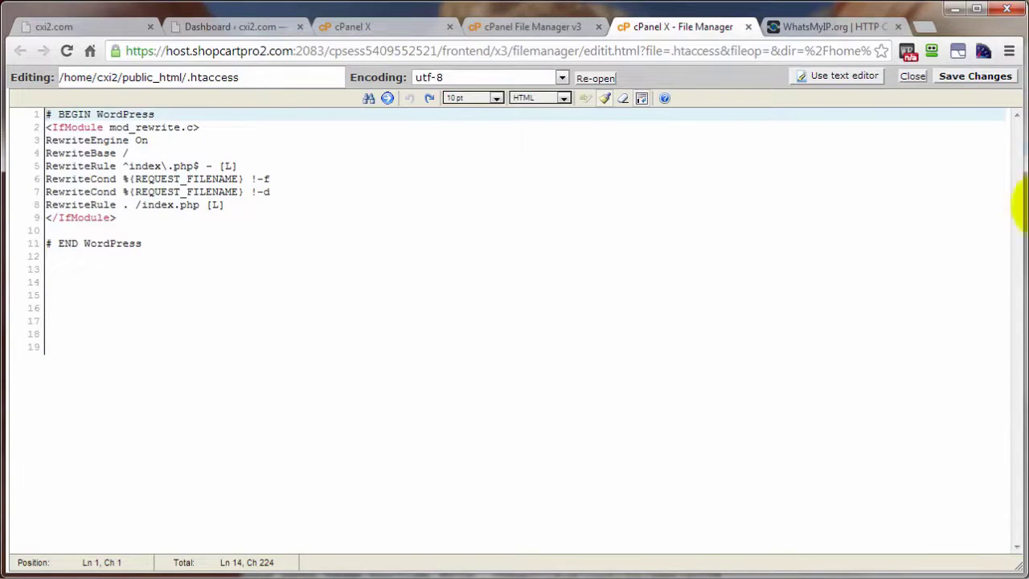
Step: Switch to Notepad and turn off Word Wrap for vid08-gzip-codes.txt
{"action": "key", "text": "alt+Tab"}
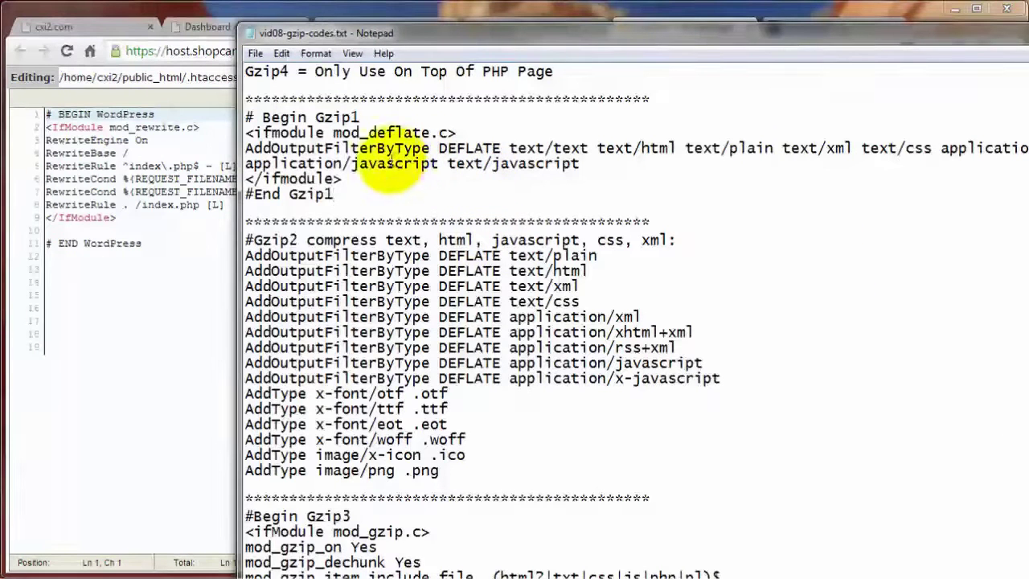
{"action": "left_click", "coordinate": [315, 53]}
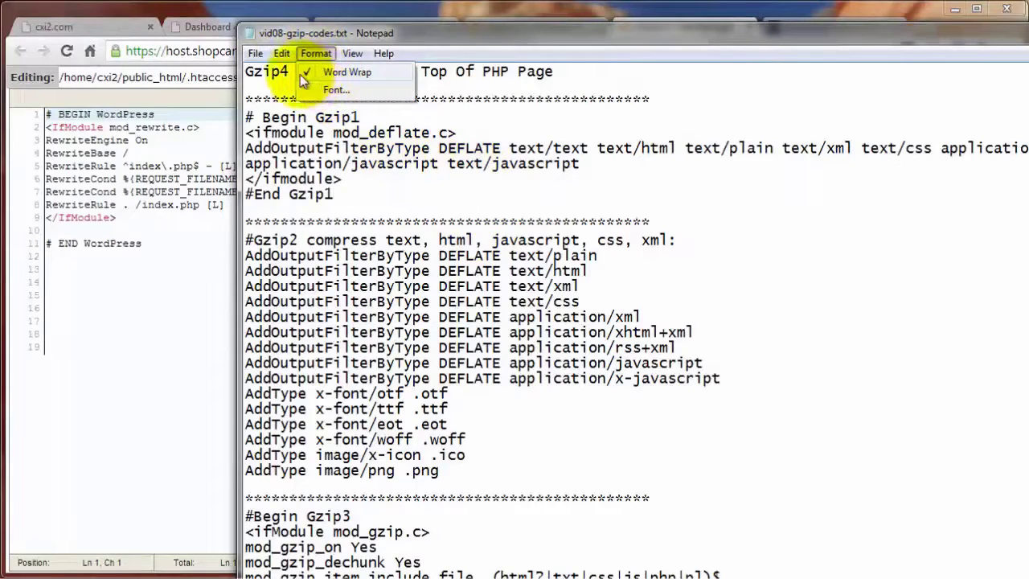
{"action": "left_click", "coordinate": [310, 74]}
Step: Copy the Gzip1 mod_deflate block from Notepad, paste it at line 14 of .htaccess in the browser's code editor and save the changes
{"action": "left_click_drag", "start_coordinate": [334, 226], "coordinate": [248, 164]}
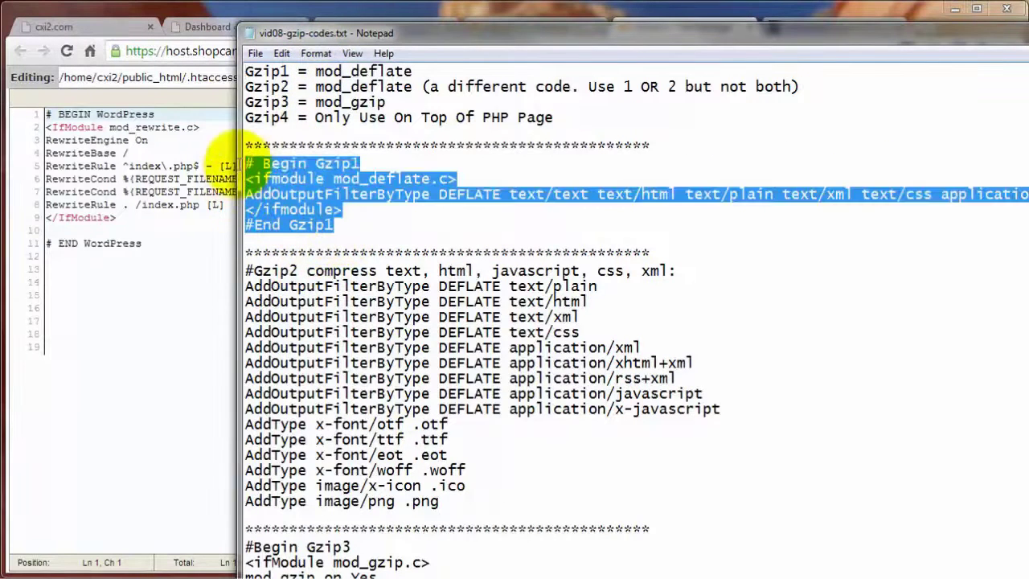
{"action": "right_click", "coordinate": [266, 177]}
{"action": "left_click", "coordinate": [303, 229]}
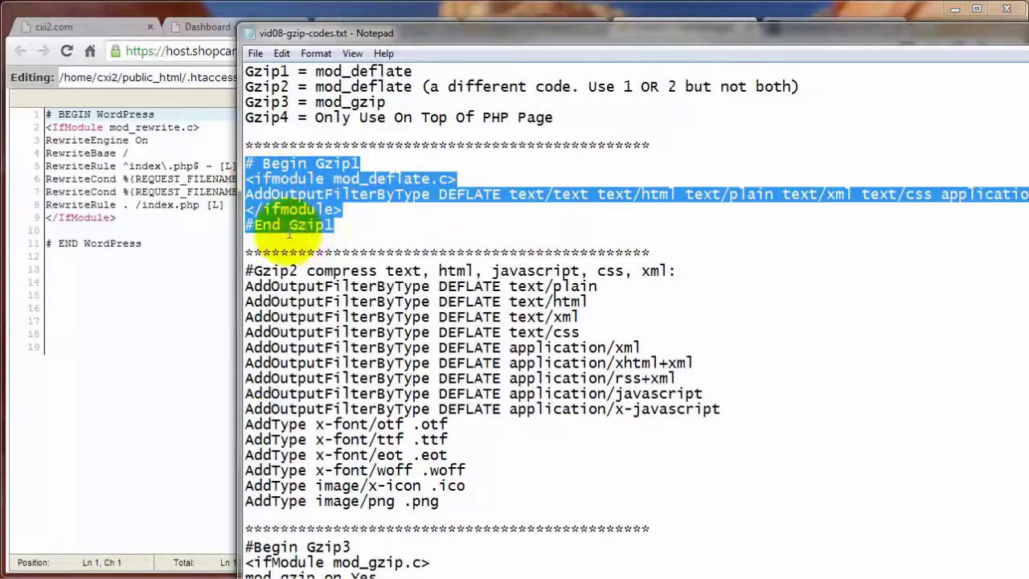
{"action": "right_click", "coordinate": [56, 287]}
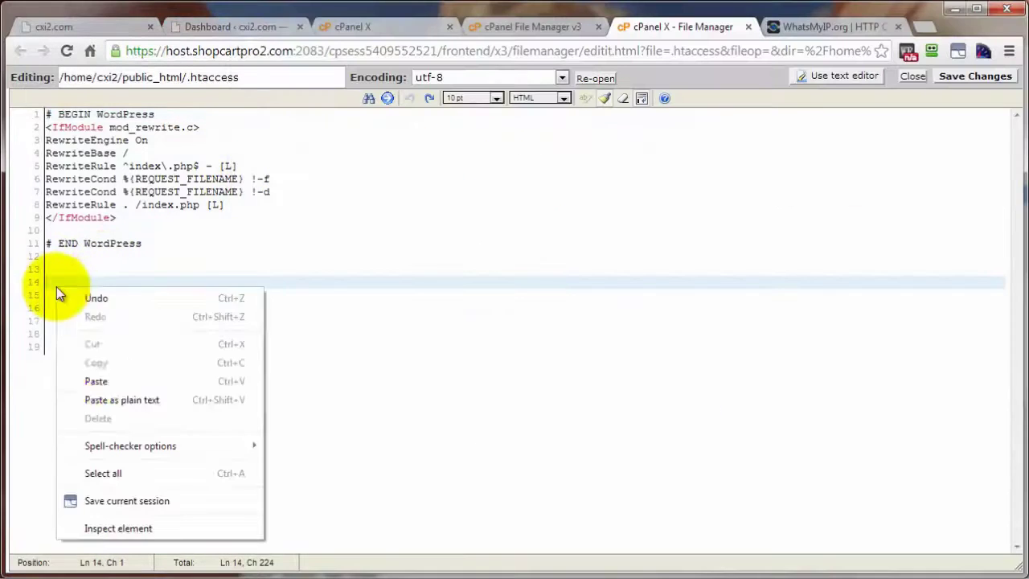
{"action": "left_click", "coordinate": [103, 378]}
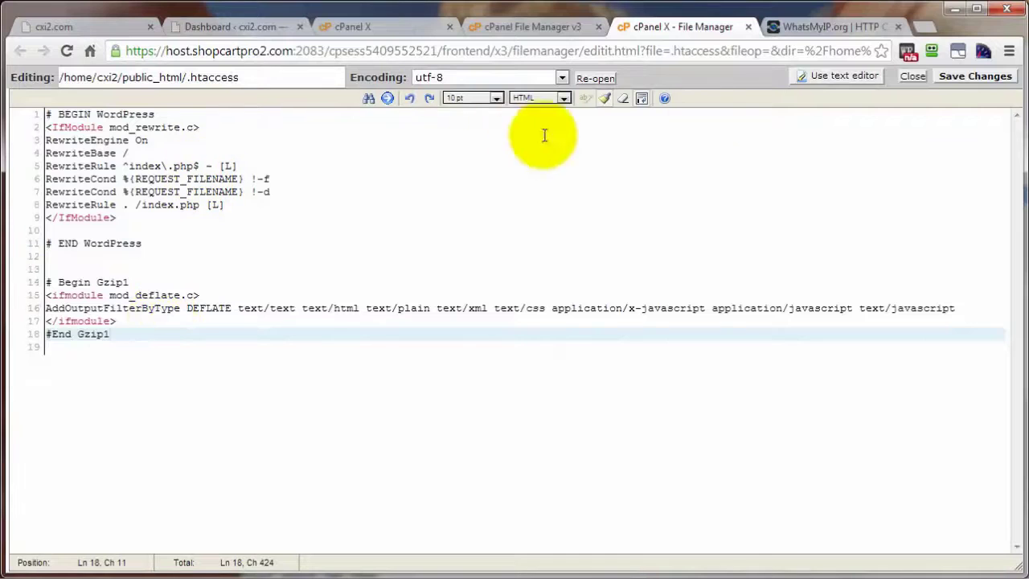
{"action": "left_click", "coordinate": [964, 75]}
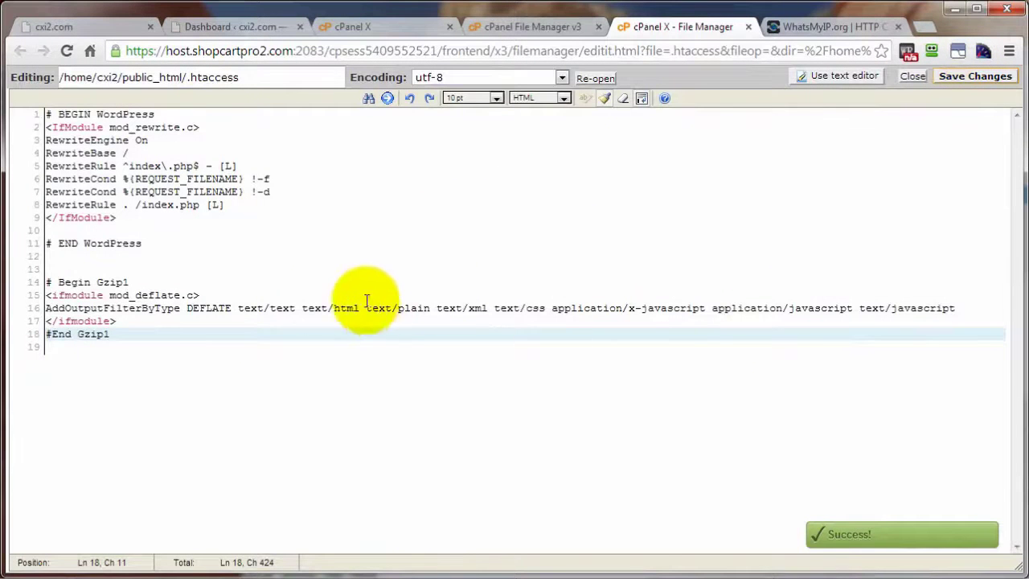
{"action": "left_click", "coordinate": [802, 27]}
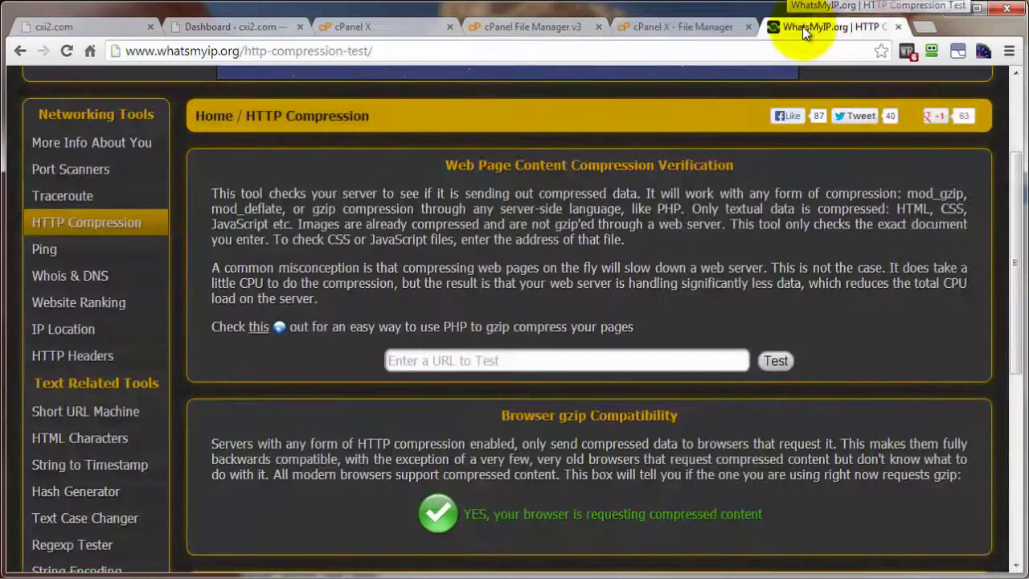
{"action": "left_click", "coordinate": [434, 362]}
{"action": "key", "text": "ctrl+v"}
{"action": "left_click", "coordinate": [776, 360]}
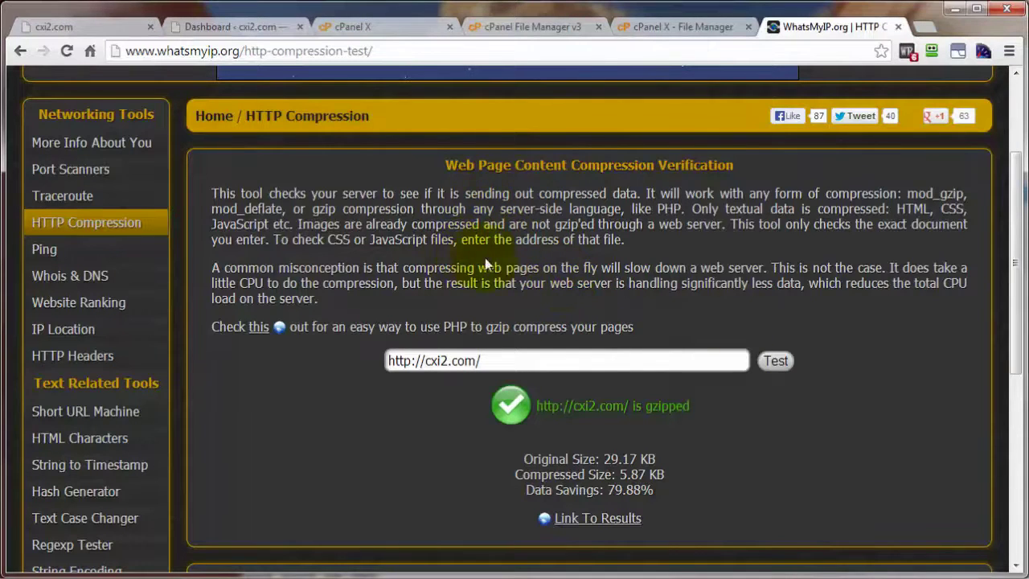
{"action": "left_click_drag", "start_coordinate": [510, 361], "coordinate": [317, 354]}
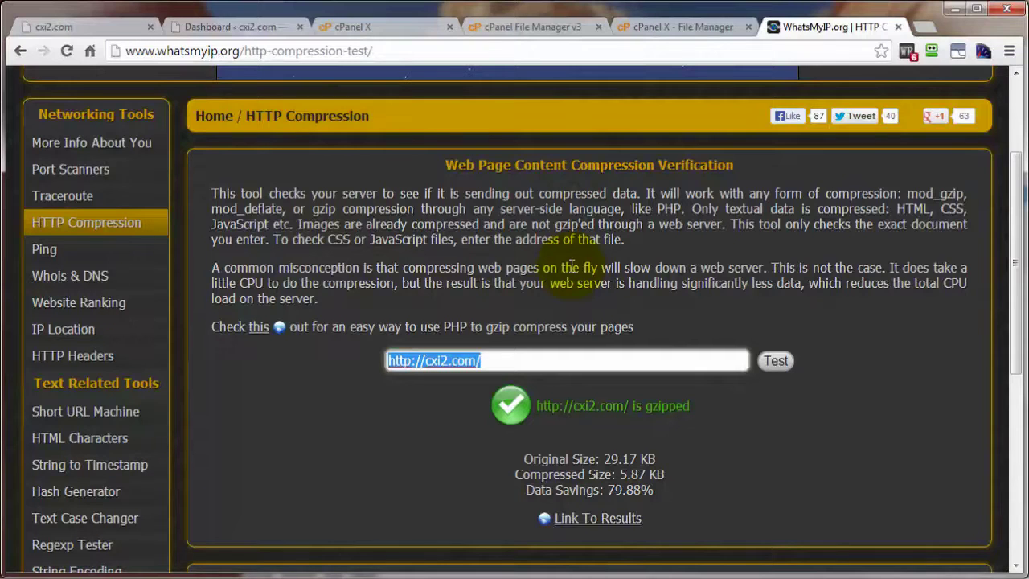
{"action": "left_click", "coordinate": [66, 51]}
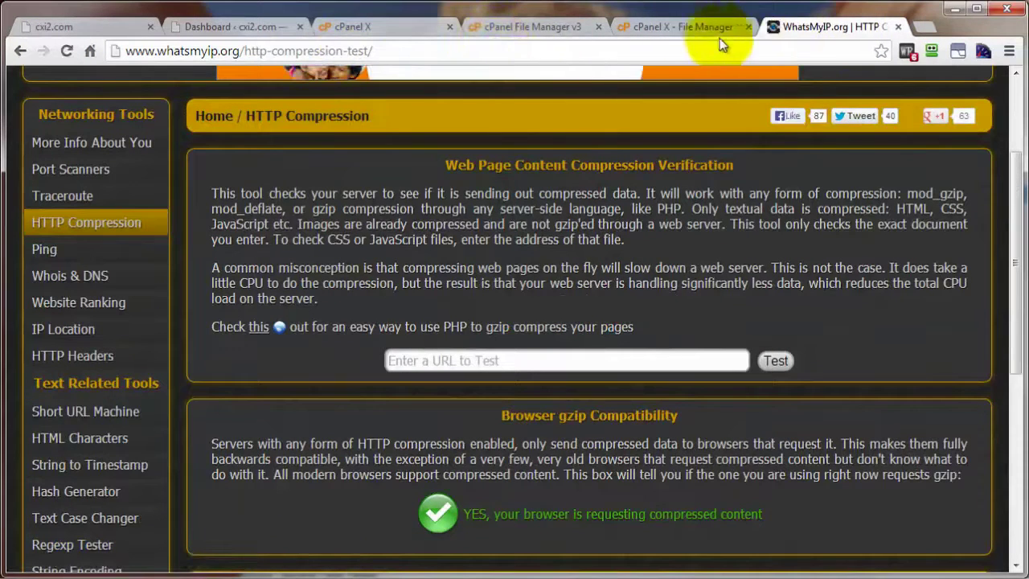
Step: Try to remove the Gzip1 block from .htaccess, closing the code editor without saving
{"action": "left_click", "coordinate": [693, 24]}
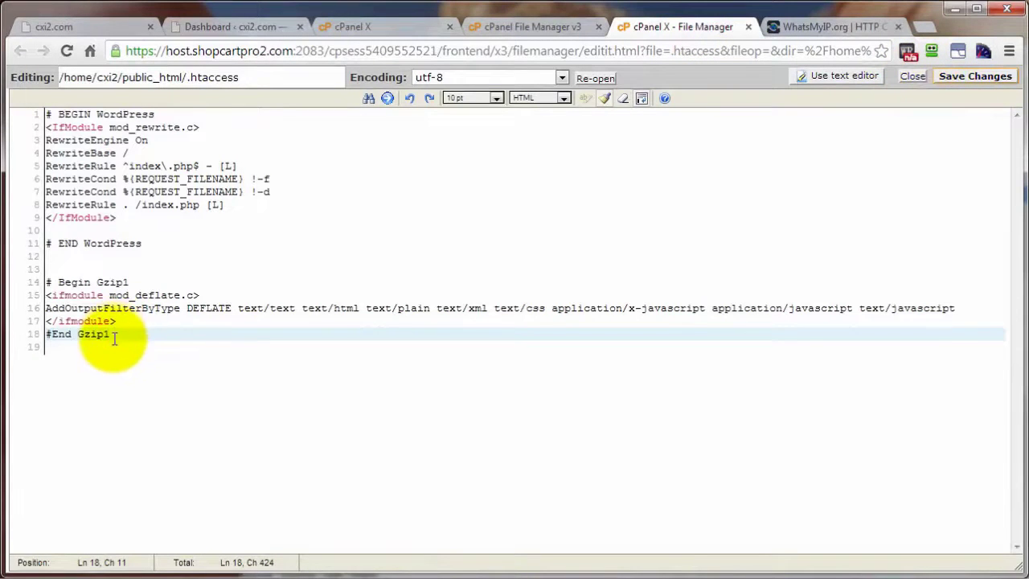
{"action": "left_click_drag", "start_coordinate": [109, 334], "coordinate": [46, 283]}
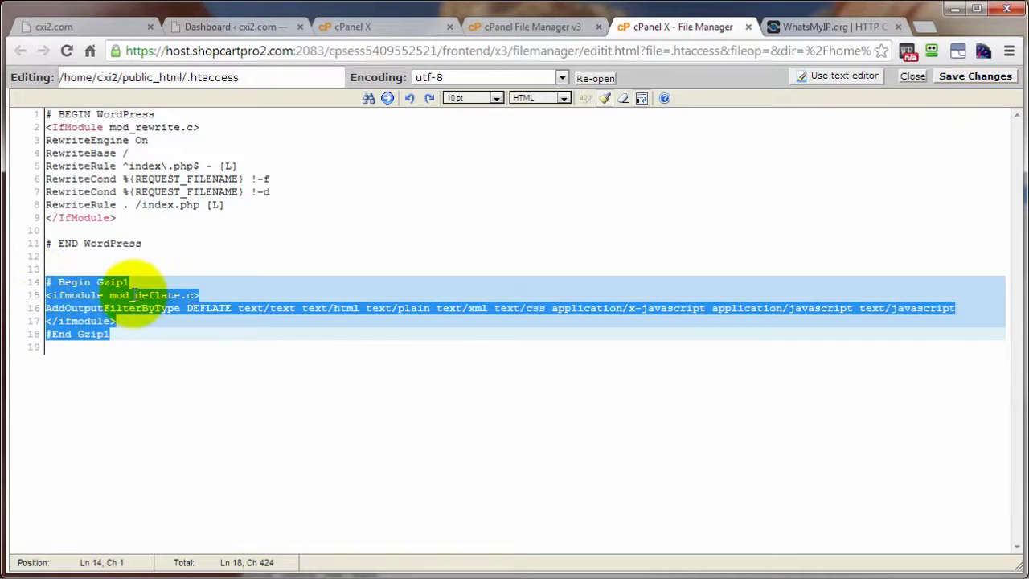
{"action": "key", "text": "Delete"}
{"action": "left_click", "coordinate": [913, 76]}
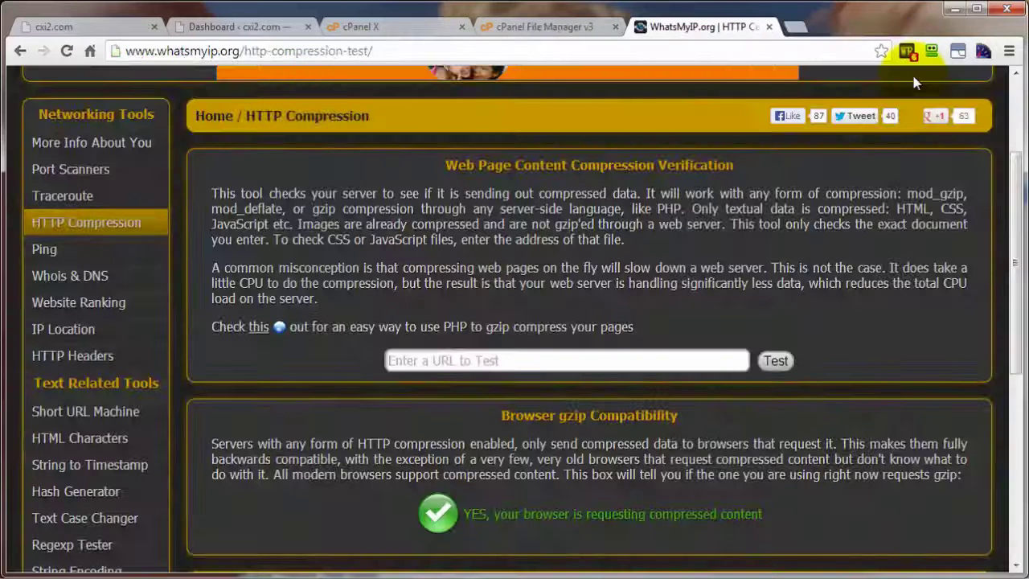
Step: Reopen public_html's .htaccess from File Manager in the code editor with utf-8 encoding
{"action": "left_click", "coordinate": [563, 31]}
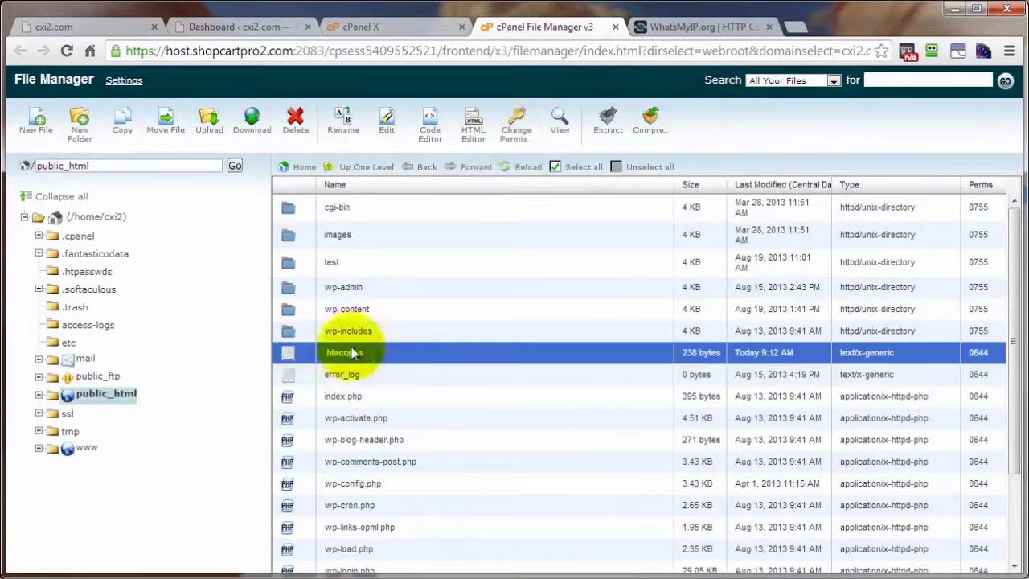
{"action": "right_click", "coordinate": [309, 352]}
{"action": "left_click", "coordinate": [335, 426]}
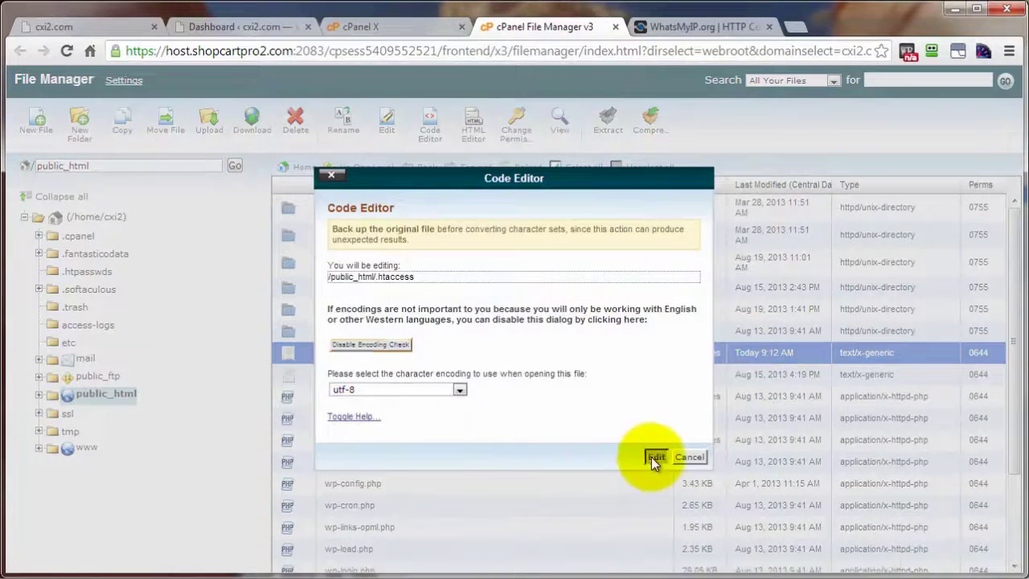
{"action": "left_click", "coordinate": [656, 457]}
Step: Delete the whole Gzip1 block from .htaccess, save the changes and close the code editor
{"action": "left_click_drag", "start_coordinate": [113, 336], "coordinate": [46, 282]}
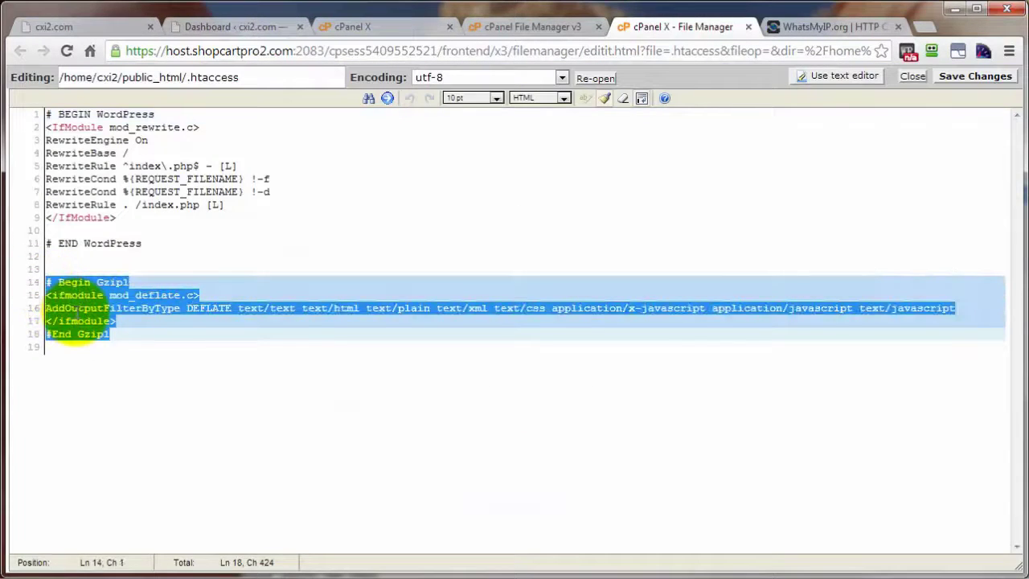
{"action": "key", "text": "Delete"}
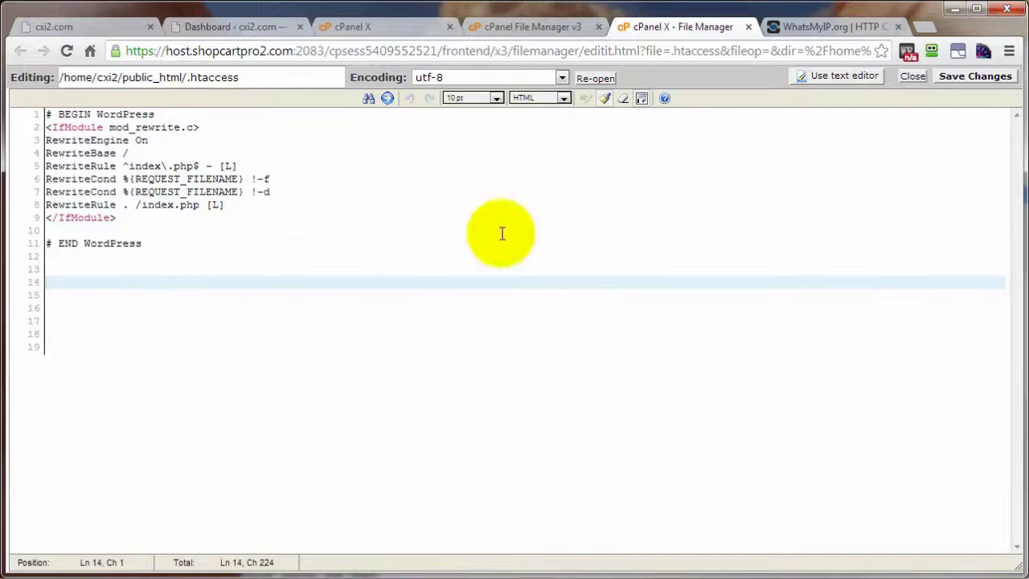
{"action": "left_click", "coordinate": [970, 80]}
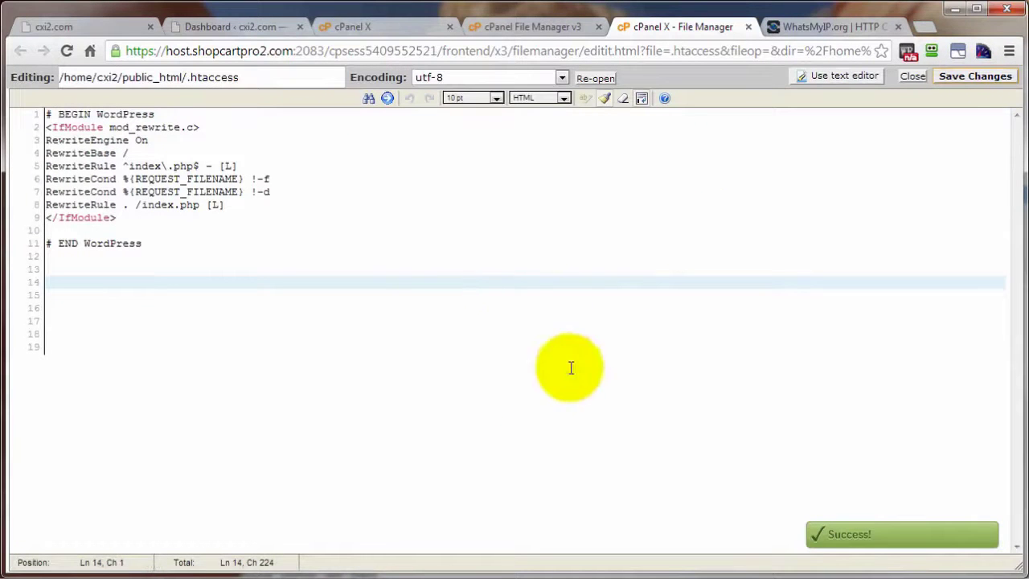
{"action": "left_click", "coordinate": [913, 75]}
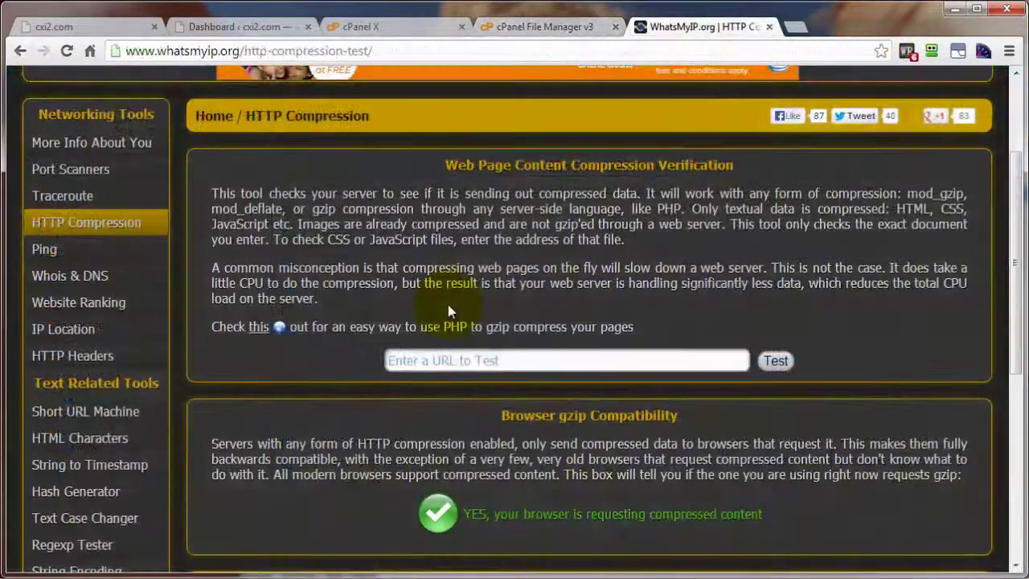
{"action": "left_click", "coordinate": [406, 360]}
{"action": "key", "text": "ctrl+v"}
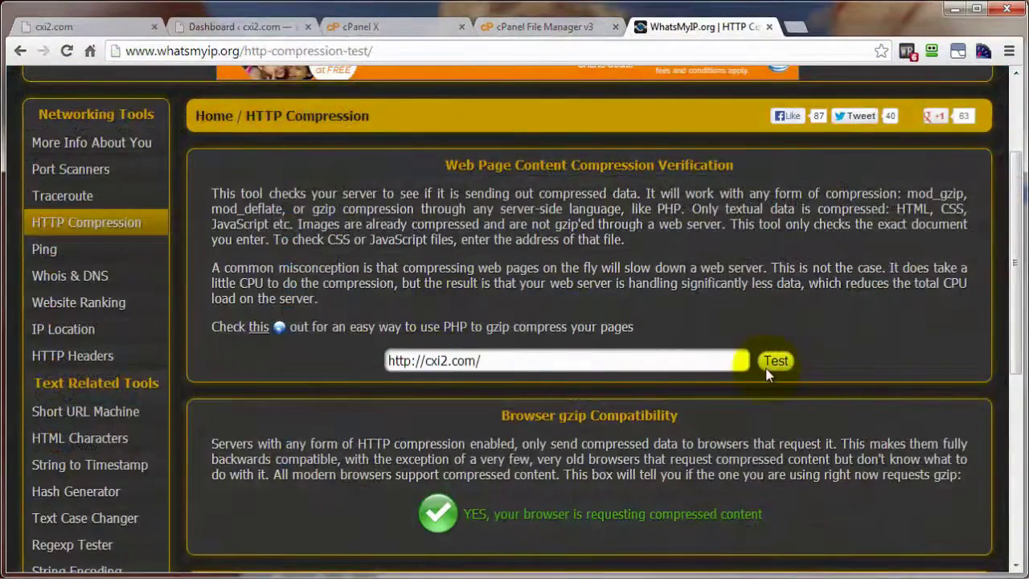
{"action": "left_click", "coordinate": [792, 362]}
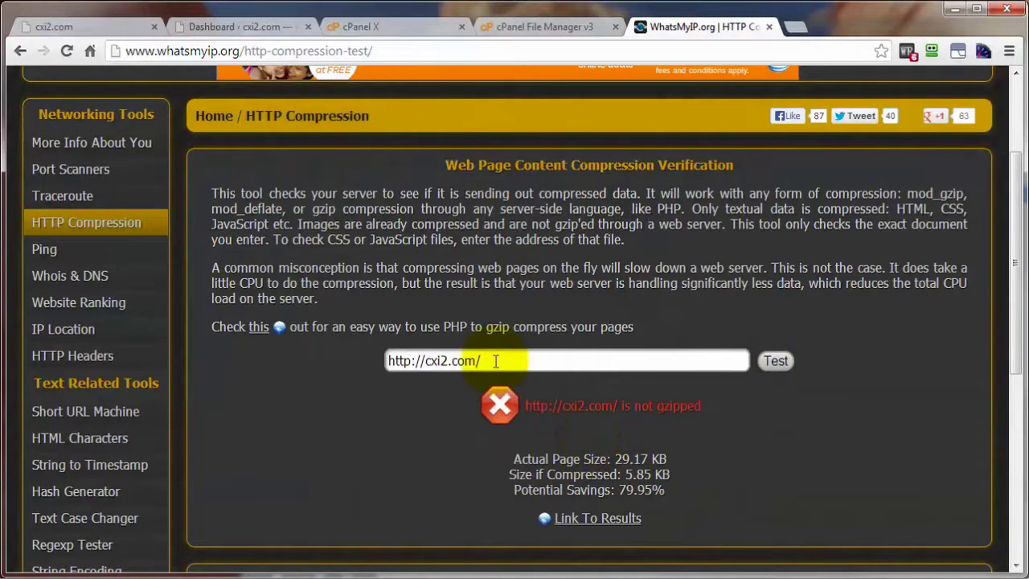
{"action": "left_click", "coordinate": [67, 50]}
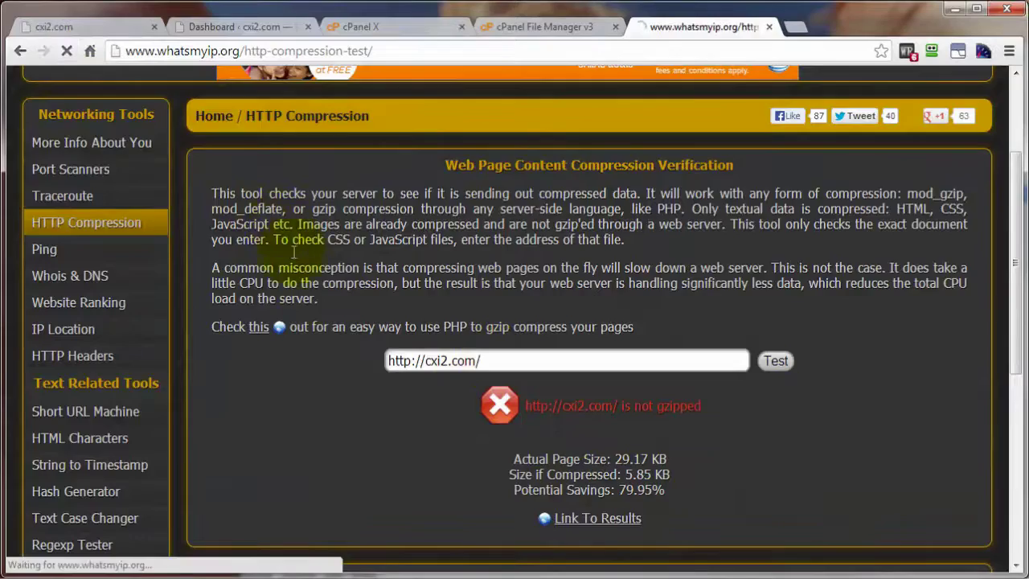
Step: Close File Manager and return to the cPanel home page
{"action": "left_click", "coordinate": [506, 29]}
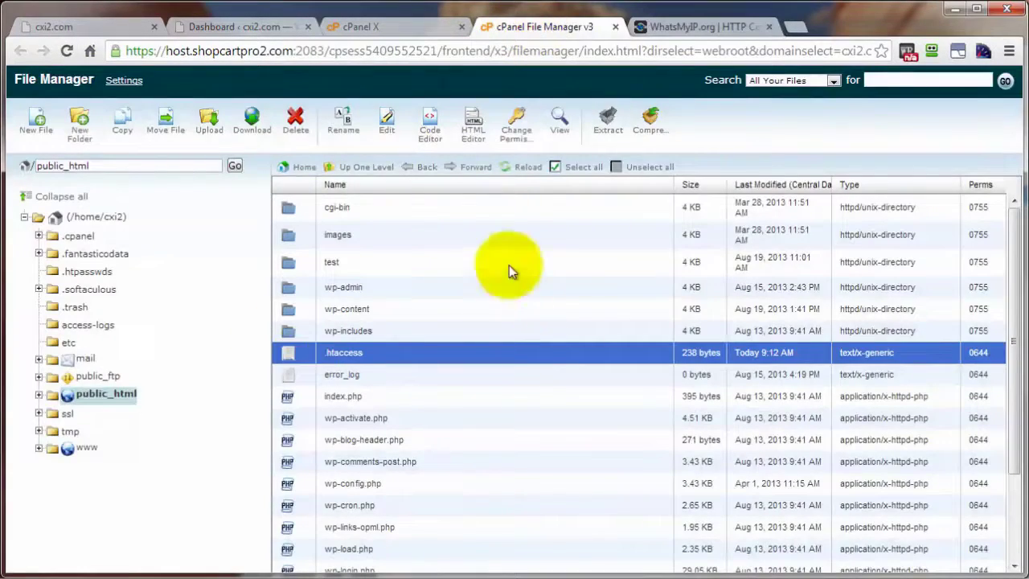
{"action": "left_click", "coordinate": [617, 29]}
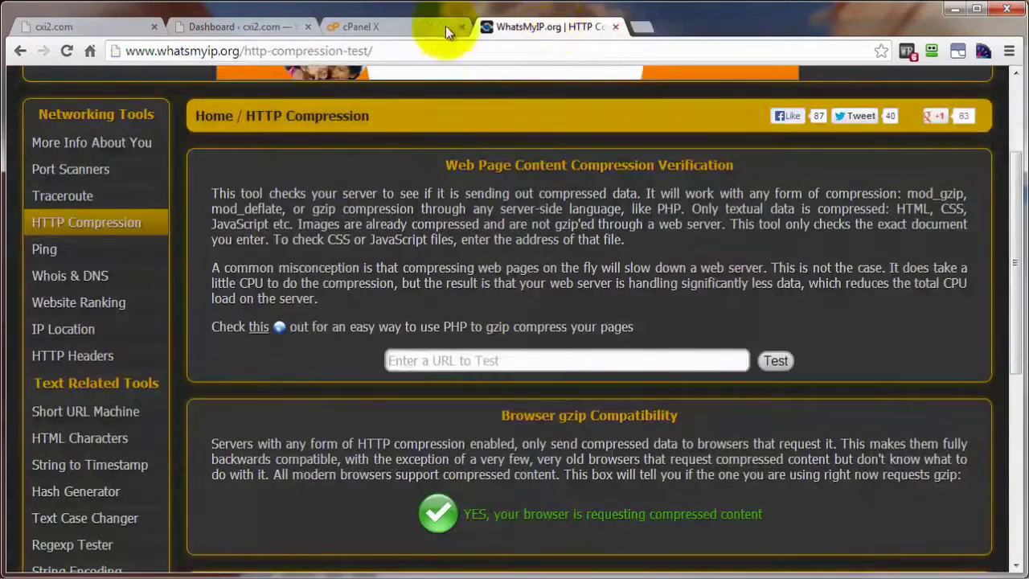
{"action": "left_click", "coordinate": [385, 28]}
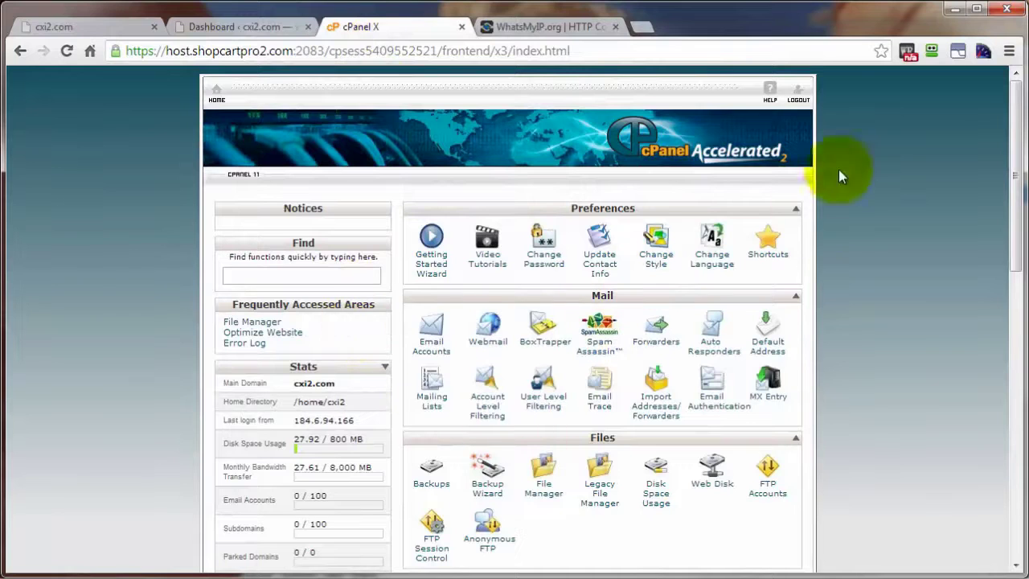
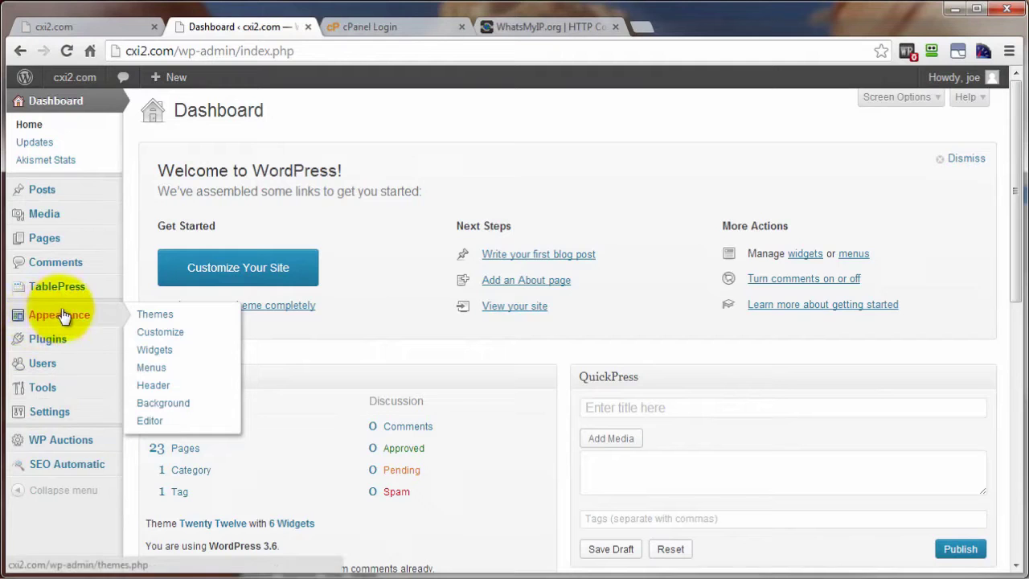
Step: Open the WordPress theme editor, then switch to vid08-gzip-codes.txt in Notepad and copy the Gzip4 line <? ob_start("ob_gzhandler"); ?>
{"action": "left_click", "coordinate": [147, 425]}
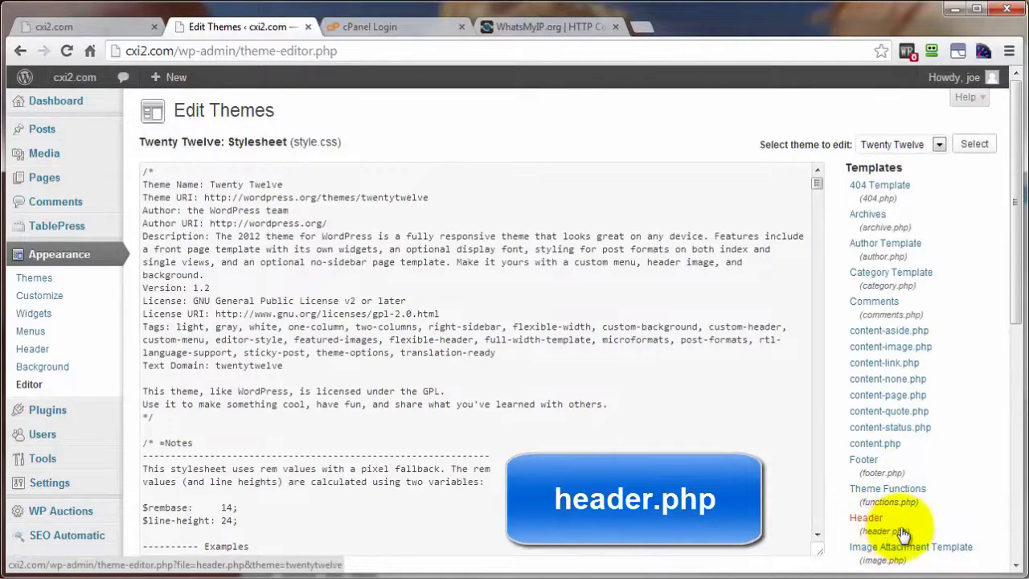
{"action": "key", "text": "alt+Tab"}
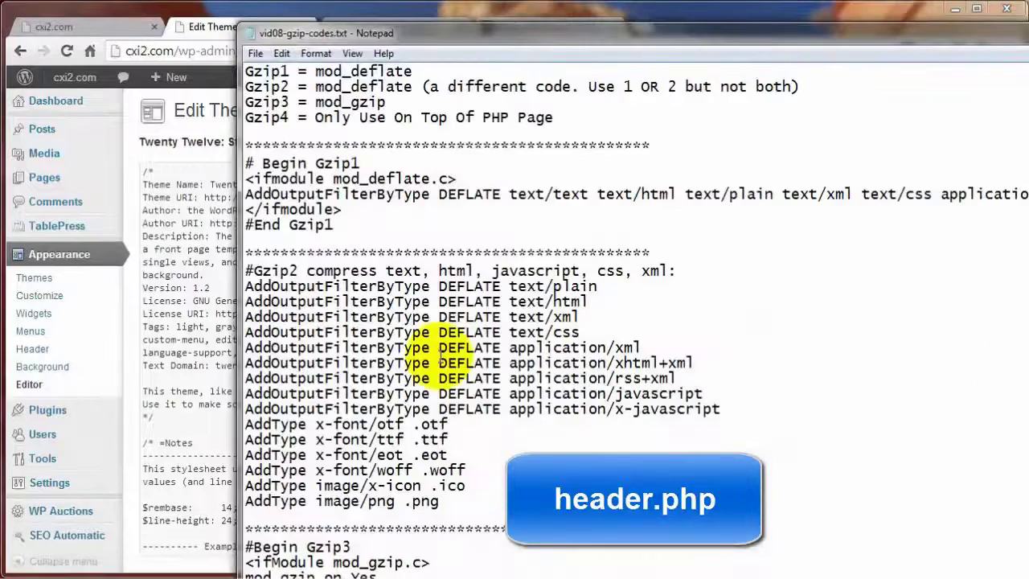
{"action": "scroll", "coordinate": [434, 378], "scroll_direction": "down", "scroll_amount": 6}
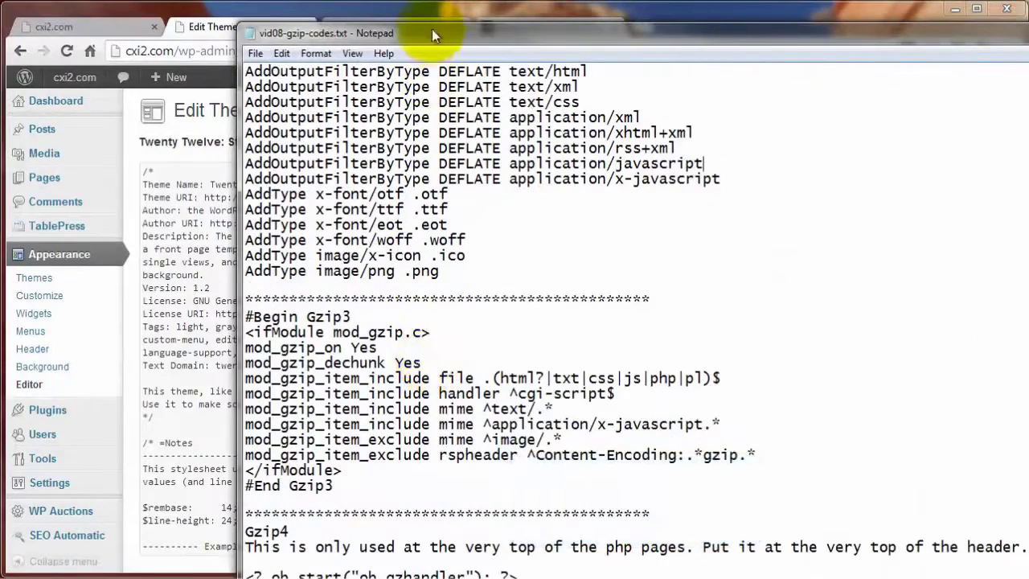
{"action": "left_click_drag", "start_coordinate": [440, 33], "coordinate": [428, 0]}
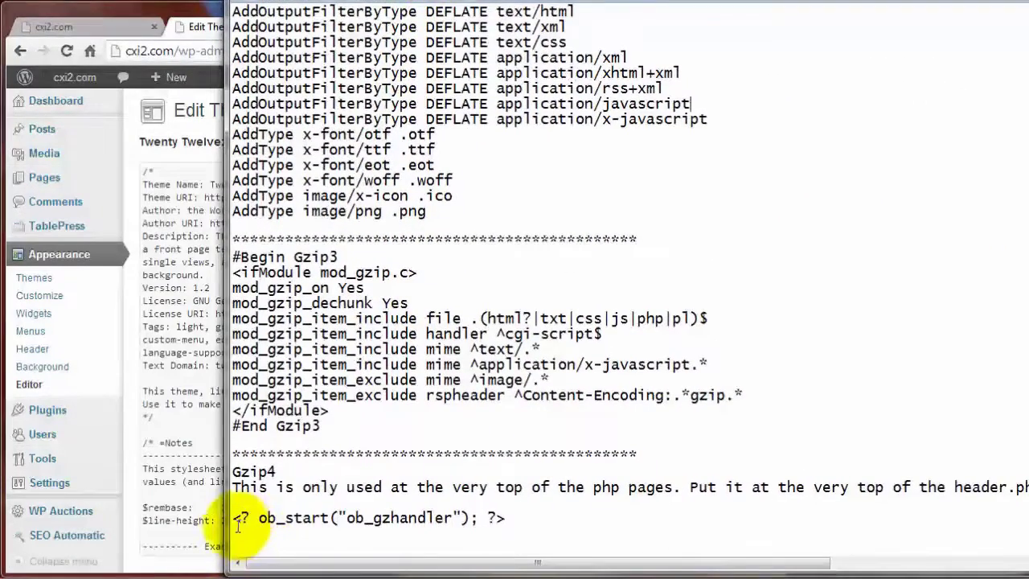
{"action": "left_click_drag", "start_coordinate": [235, 518], "coordinate": [508, 518]}
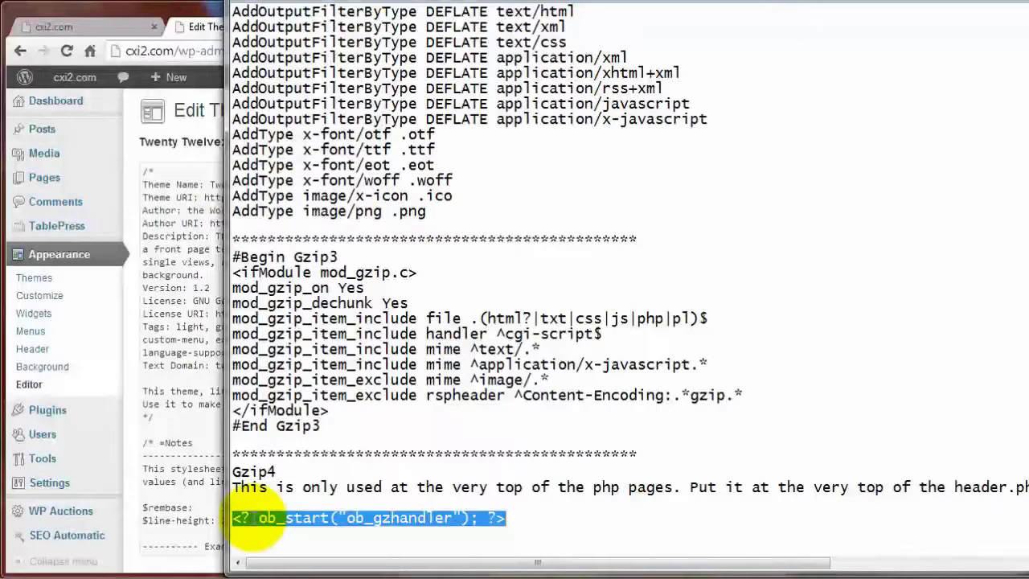
{"action": "right_click", "coordinate": [245, 521]}
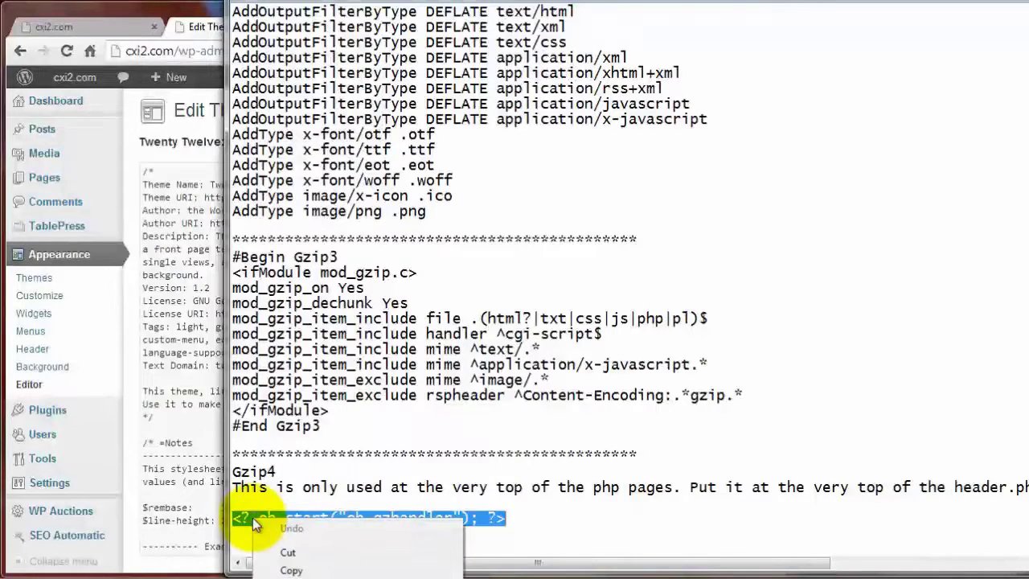
{"action": "left_click", "coordinate": [284, 569]}
Step: Return to the WordPress theme editor in the browser and open Twenty Twelve's Header template (header.php)
{"action": "key", "text": "alt+Tab"}
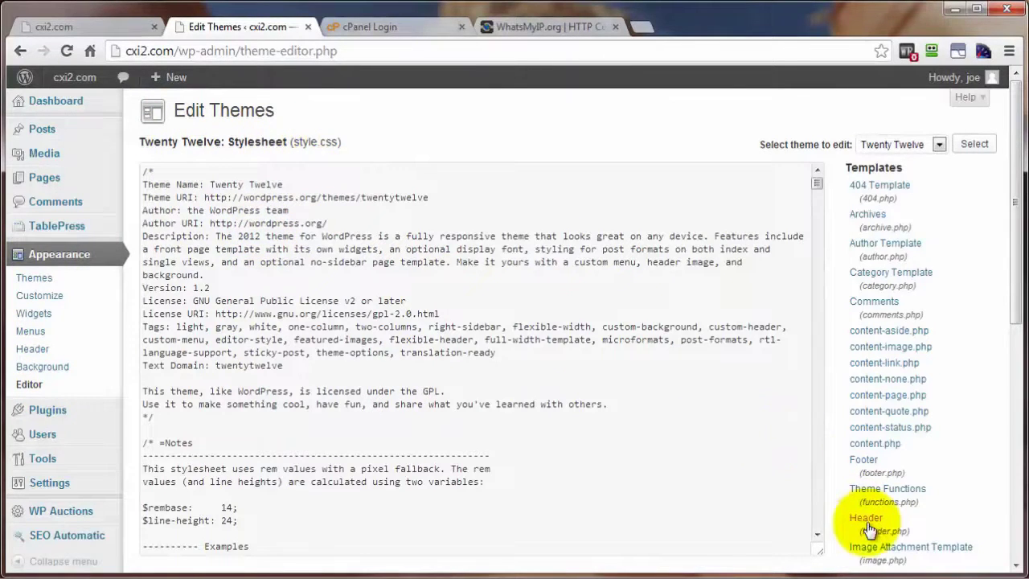
{"action": "left_click_drag", "start_coordinate": [1017, 315], "coordinate": [1016, 451]}
{"action": "left_click", "coordinate": [866, 299]}
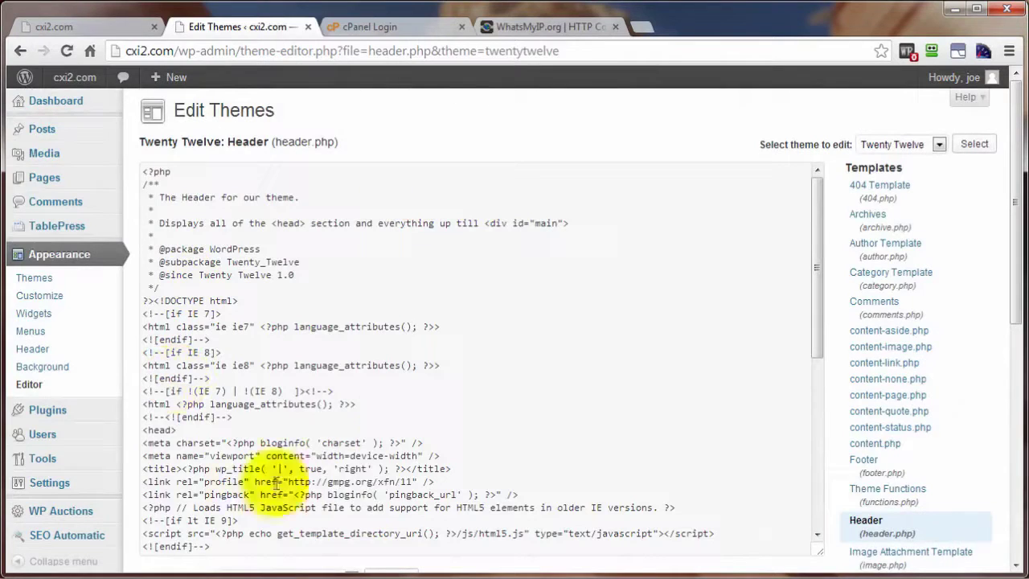
Step: Insert the copied line <? ob_start("ob_gzhandler"); ?> on a new first line above <?php in header.php and update the file
{"action": "left_click", "coordinate": [143, 171]}
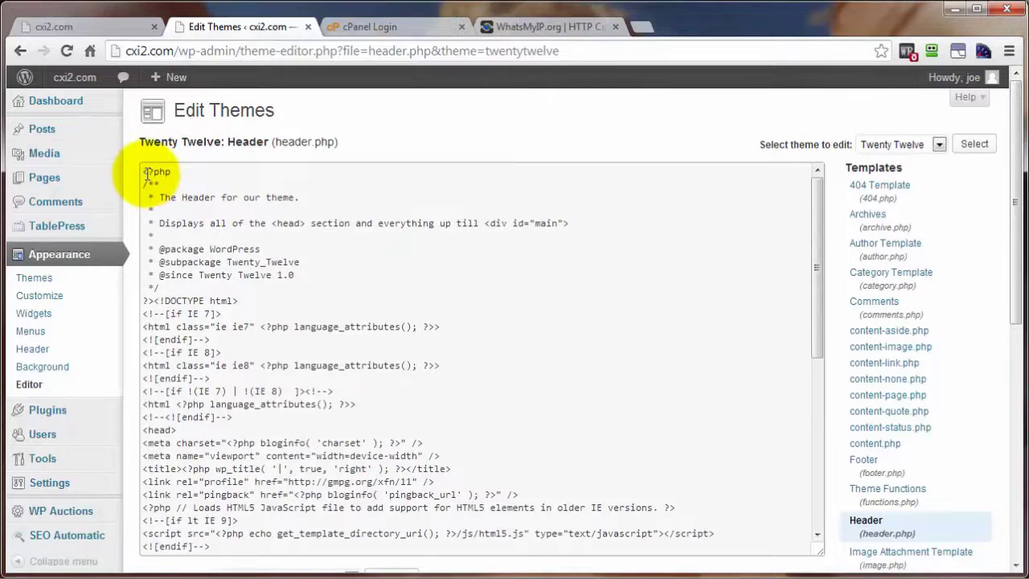
{"action": "key", "text": "Return"}
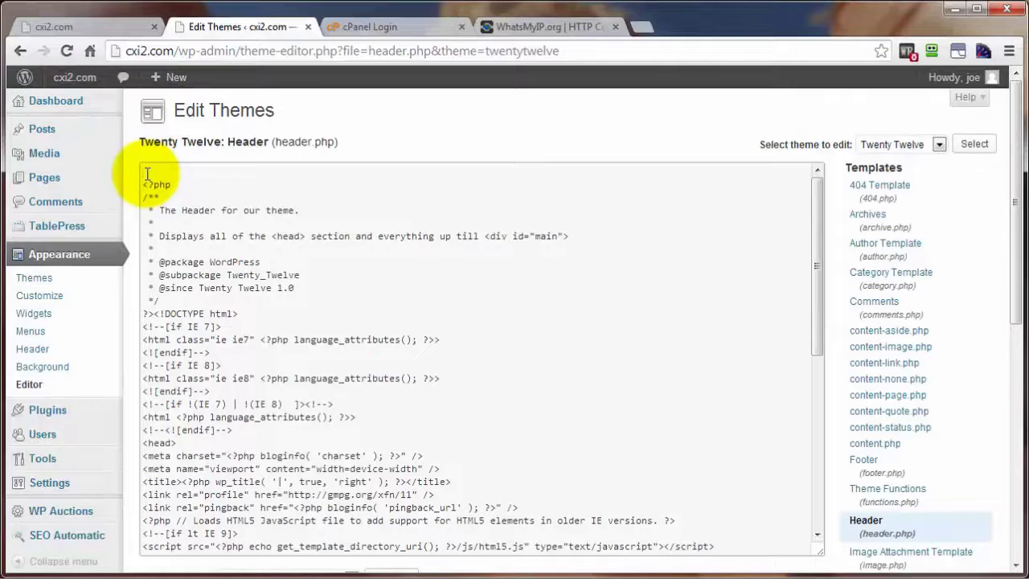
{"action": "right_click", "coordinate": [152, 175]}
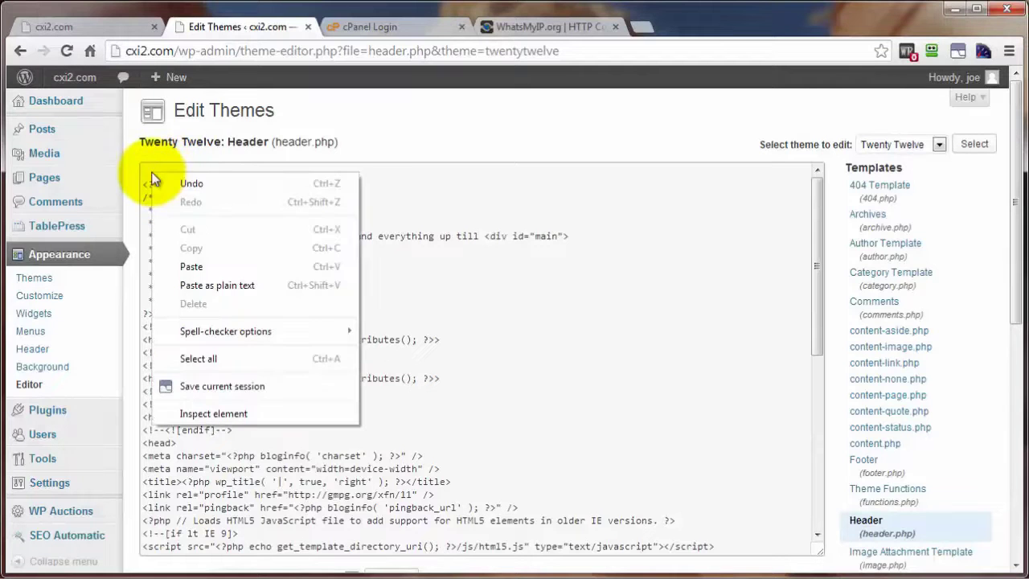
{"action": "left_click", "coordinate": [205, 267]}
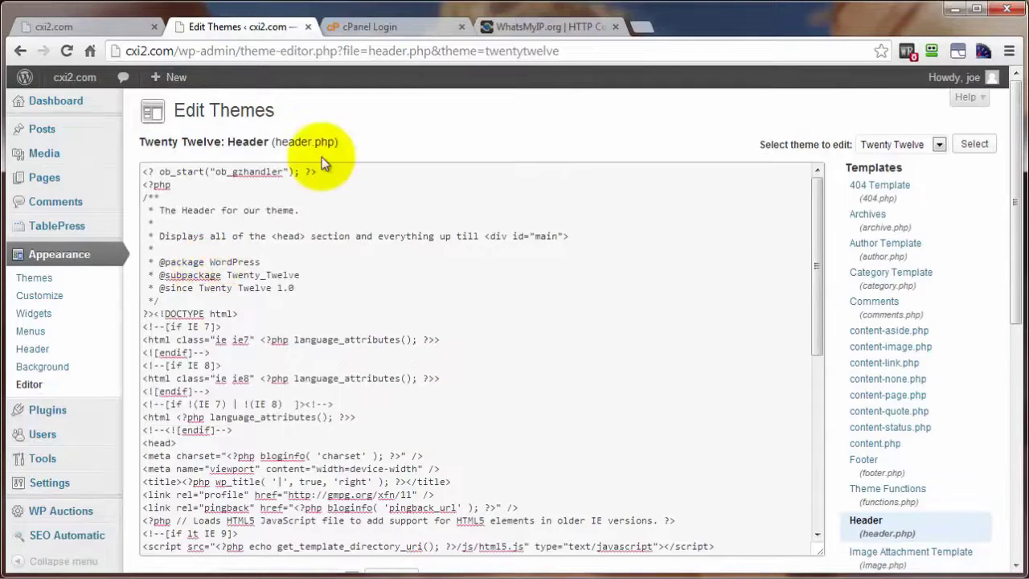
{"action": "scroll", "coordinate": [241, 361], "scroll_direction": "down", "scroll_amount": 10}
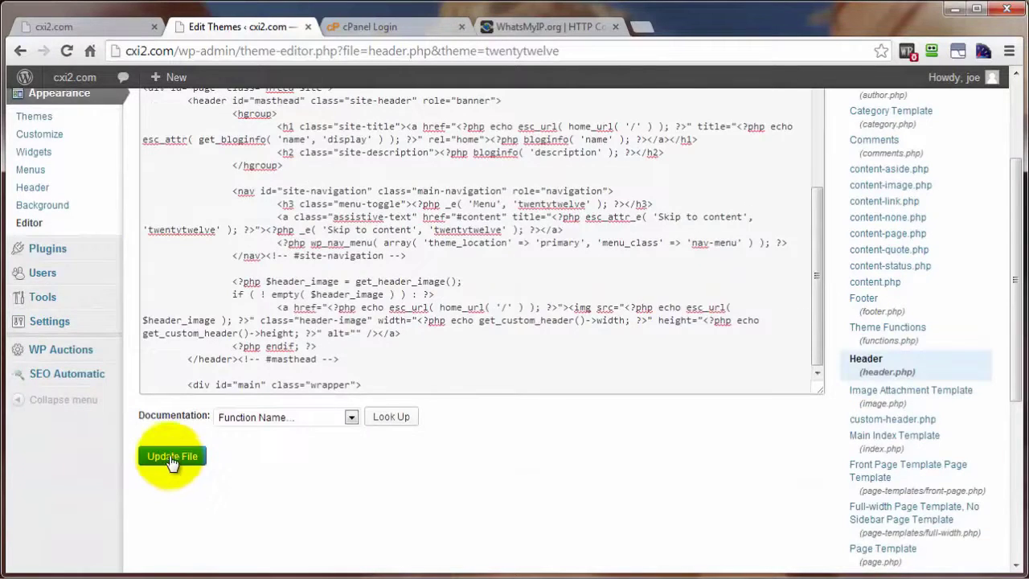
{"action": "left_click", "coordinate": [171, 457]}
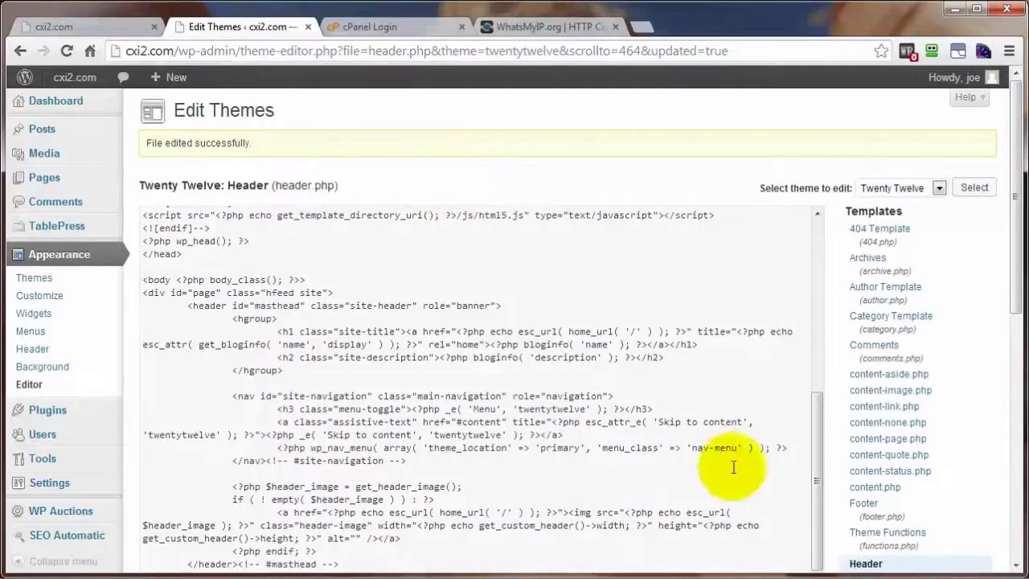
{"action": "scroll", "coordinate": [876, 539], "scroll_direction": "down", "scroll_amount": 1}
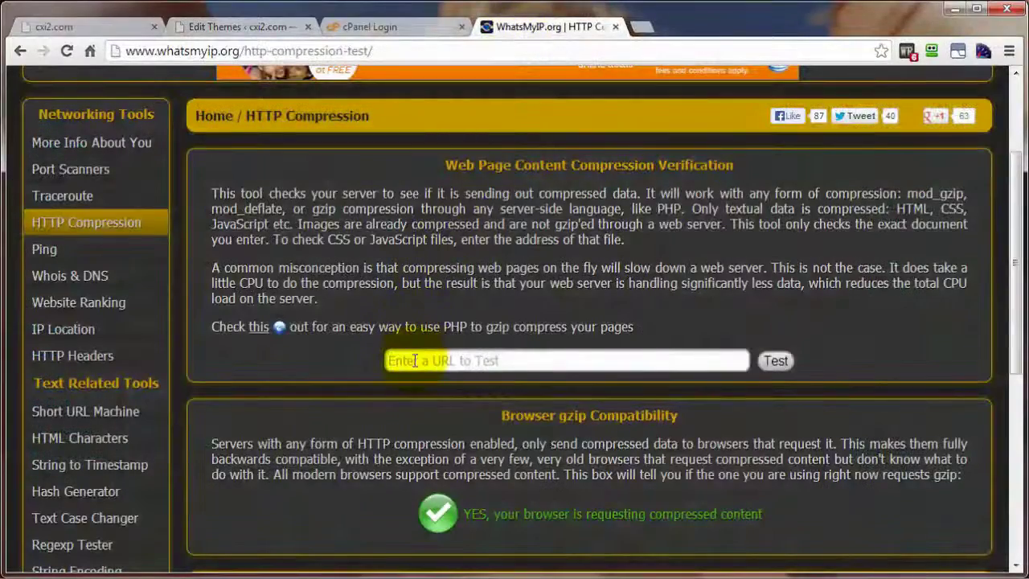
{"action": "left_click", "coordinate": [415, 361]}
{"action": "key", "text": "ctrl+v"}
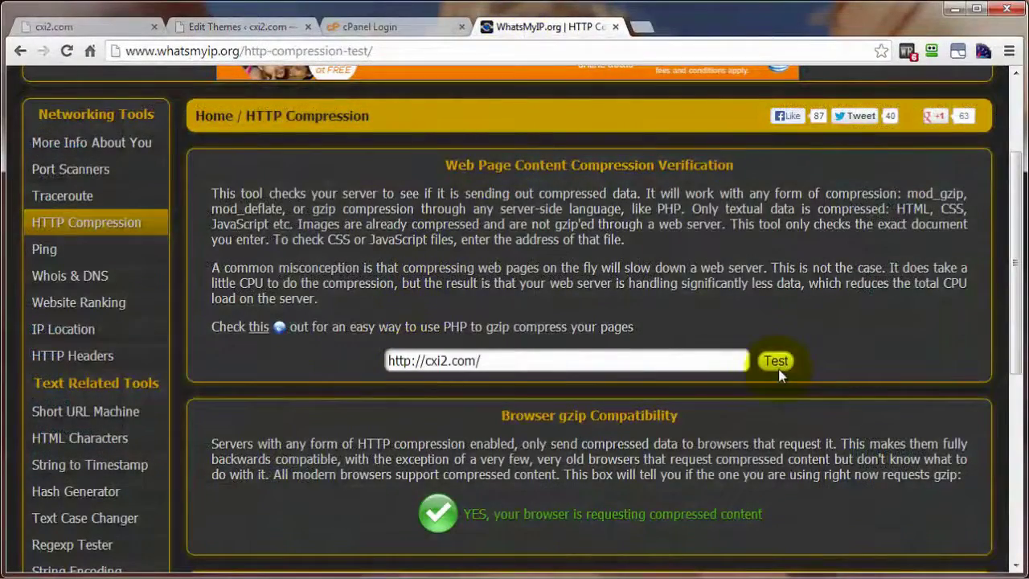